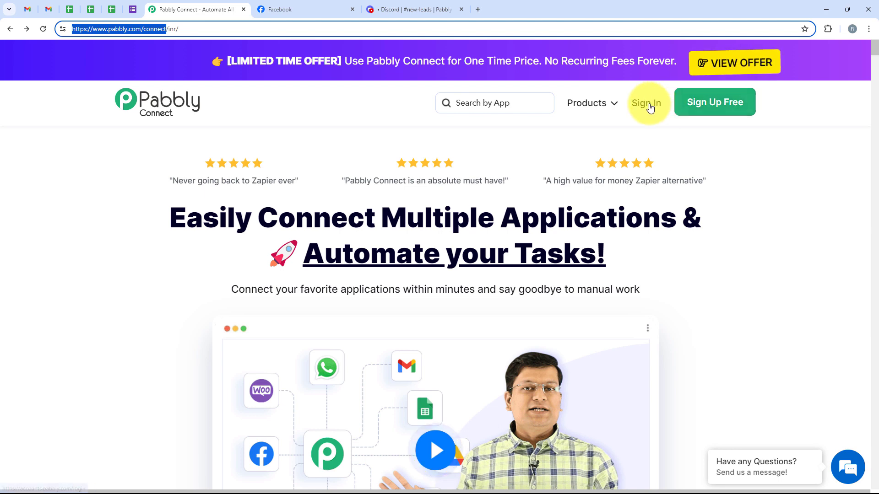
# Sign in and launch Pabbly Connect from the All Pabbly Apps list to reach its Dashboard
pyautogui.click(649, 105)
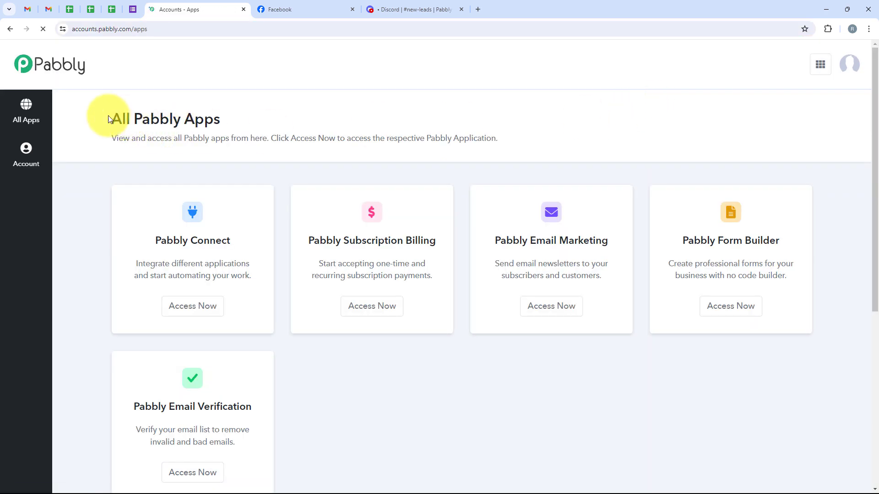
pyautogui.moveTo(110, 119); pyautogui.dragTo(225, 117)
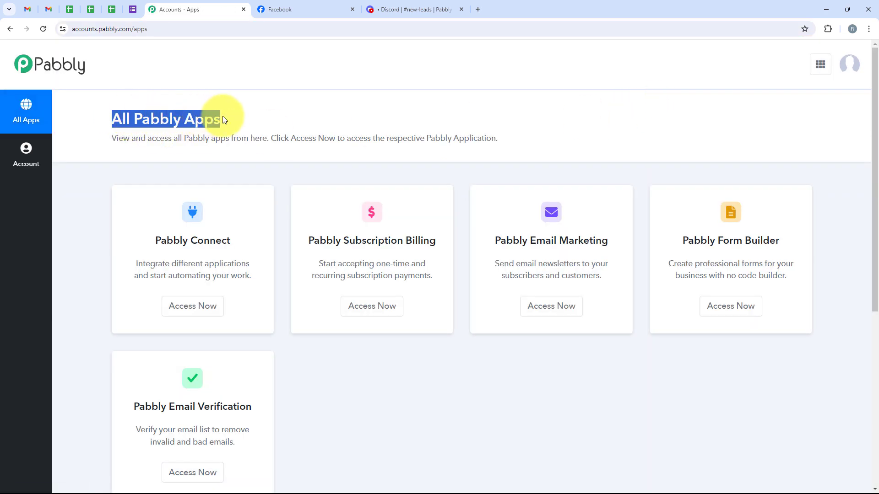
pyautogui.click(227, 115)
pyautogui.scroll(-1, 247, 183)
pyautogui.scroll(1, 315, 360)
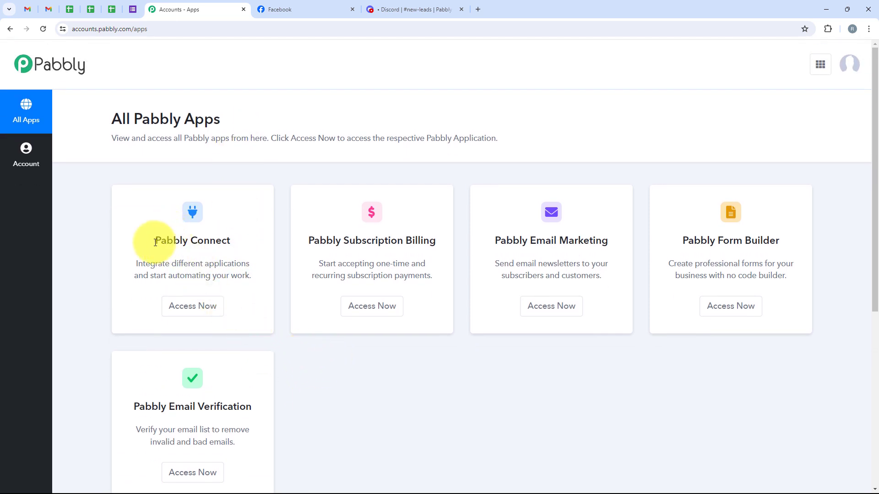
pyautogui.moveTo(152, 236); pyautogui.dragTo(231, 246)
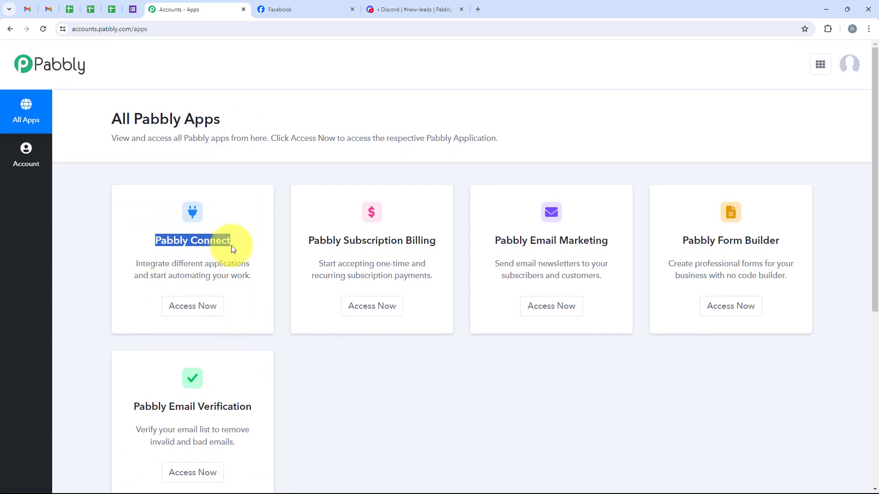
pyautogui.moveTo(173, 262); pyautogui.dragTo(251, 263)
pyautogui.click(170, 310)
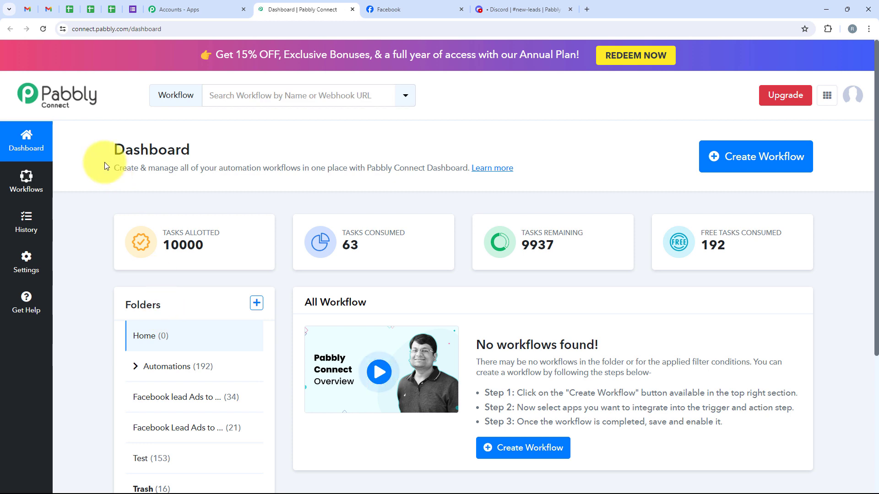
pyautogui.moveTo(104, 162); pyautogui.dragTo(204, 139)
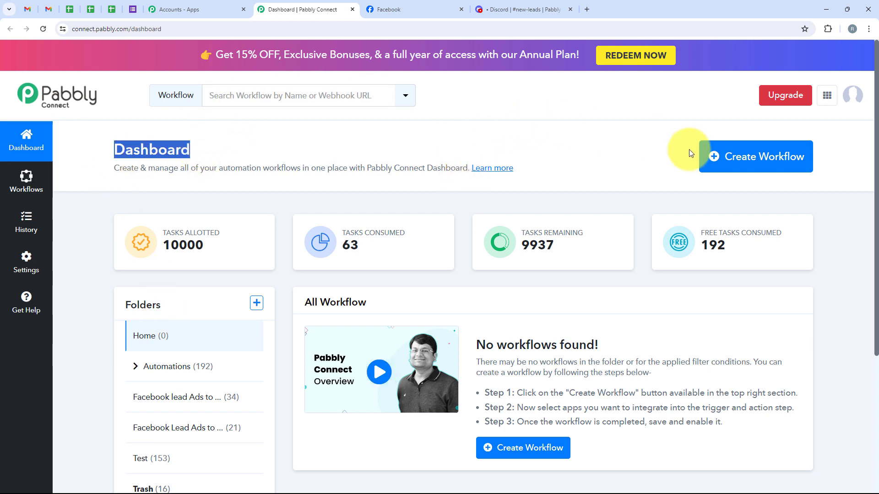
# Create a new workflow in the Automations folder, pasting the name 'How To Connect Facebook Leads Ads to Discord'
pyautogui.click(713, 163)
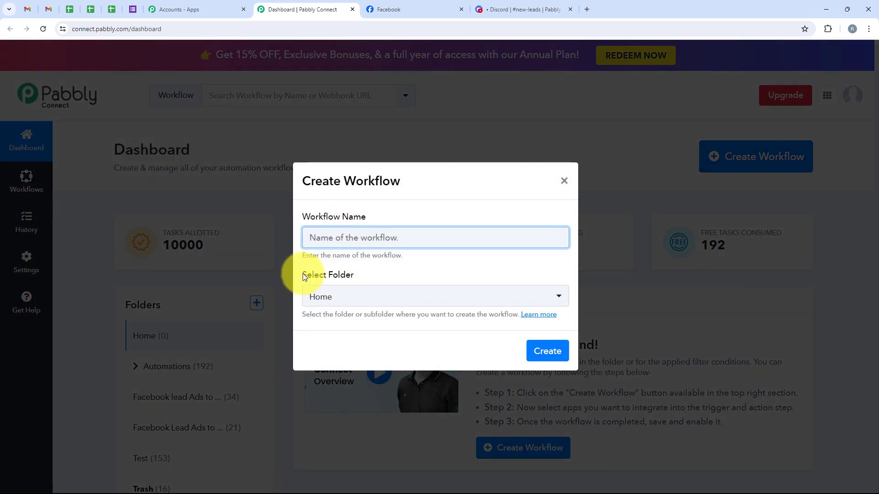
pyautogui.moveTo(303, 274); pyautogui.dragTo(353, 274)
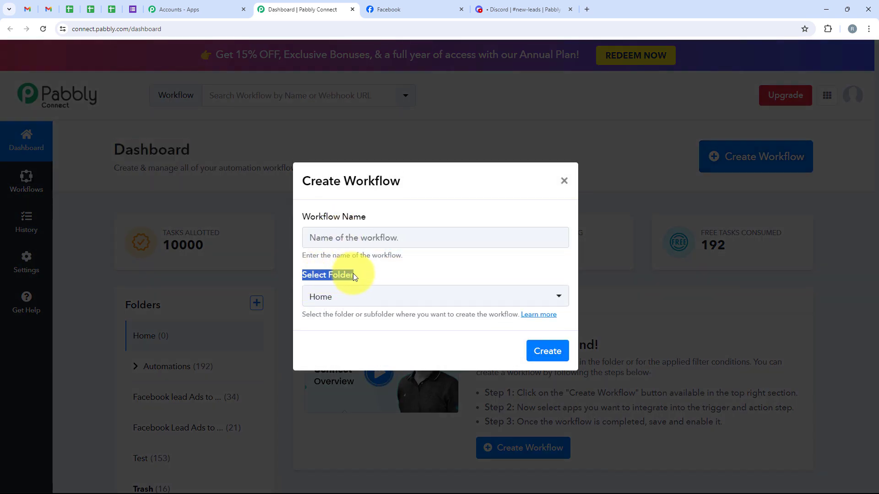
pyautogui.click(311, 300)
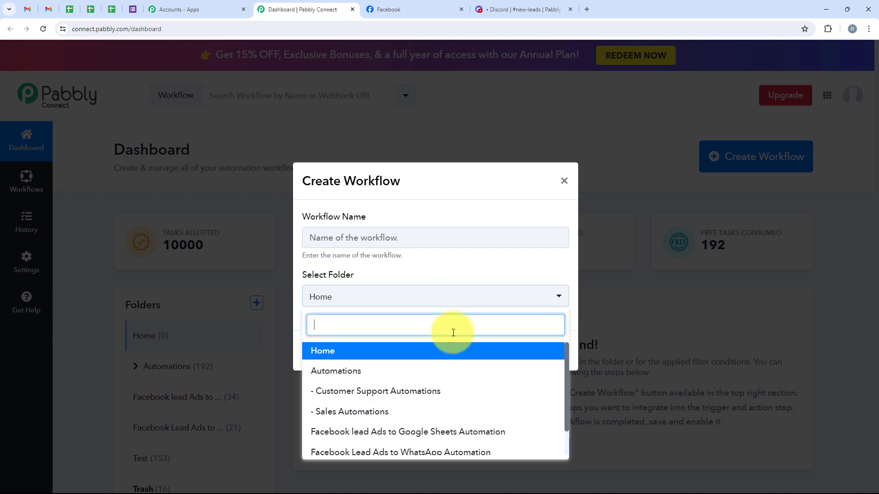
pyautogui.click(531, 377)
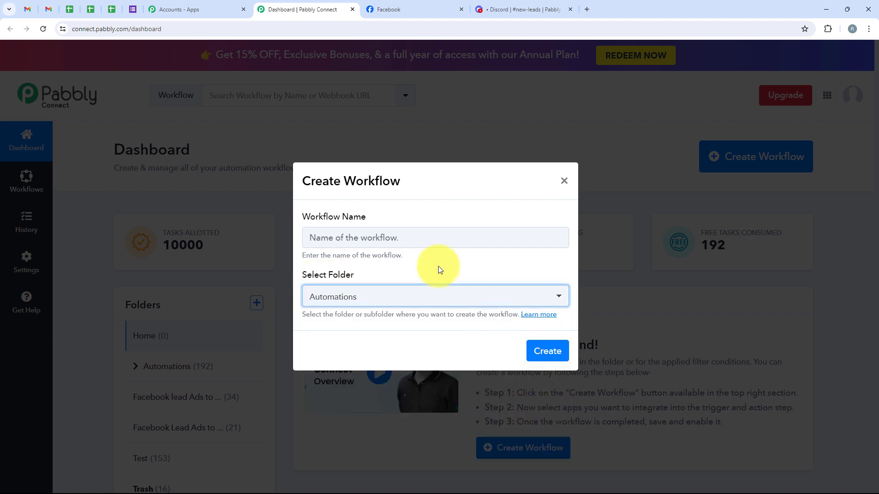
pyautogui.click(397, 235)
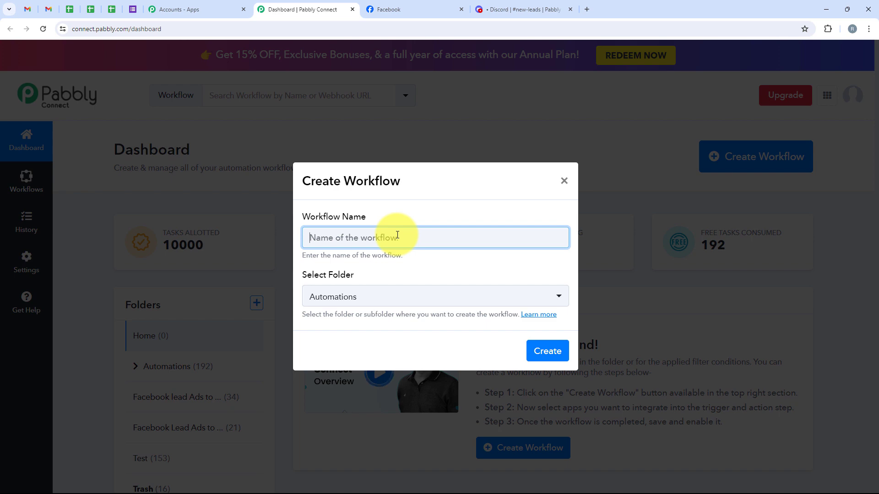
pyautogui.write('How To Connect Facebook Leads Ads to Discord')
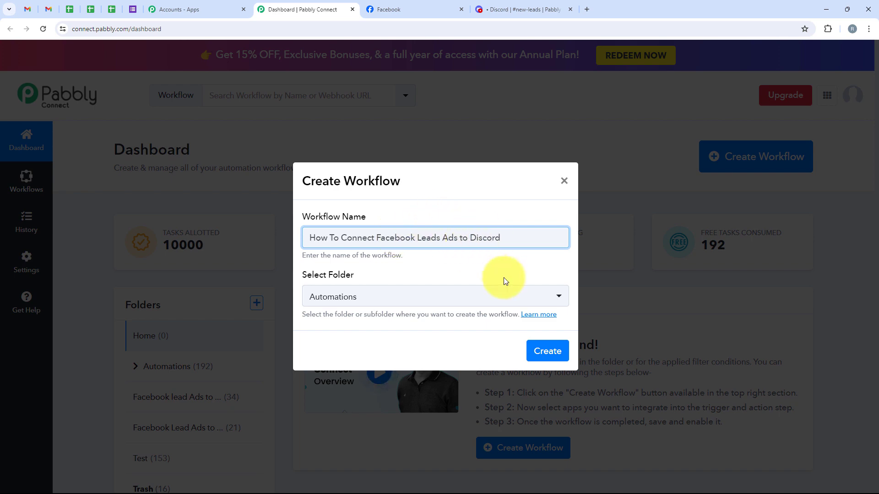
pyautogui.click(547, 350)
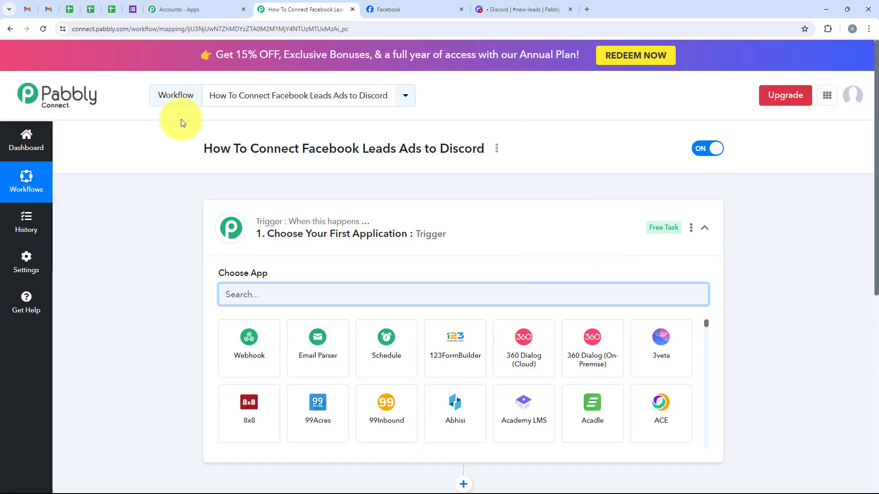
# Search for and select Facebook Lead Ads as the trigger app, with trigger event New Lead (Instant)
pyautogui.click(493, 223)
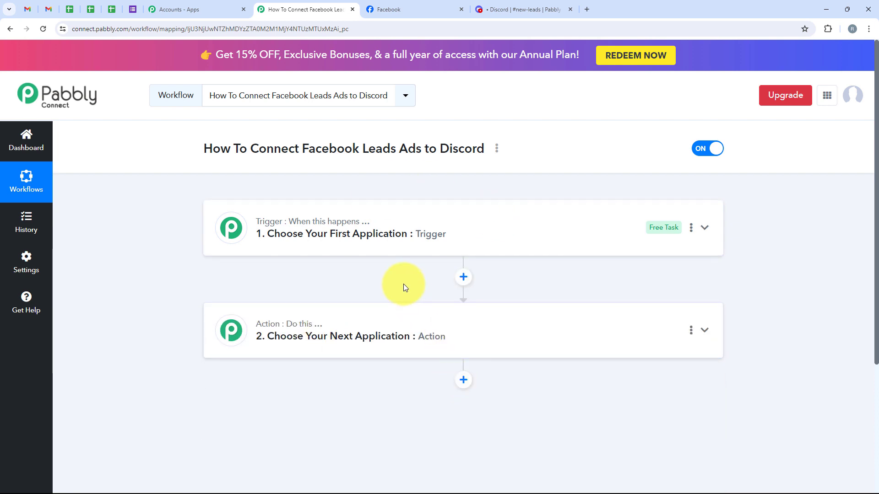
pyautogui.moveTo(292, 329)
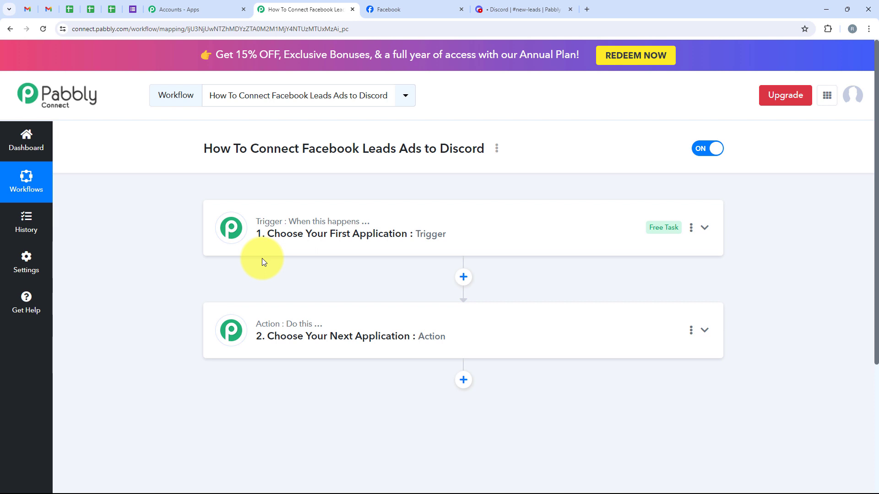
pyautogui.click(294, 227)
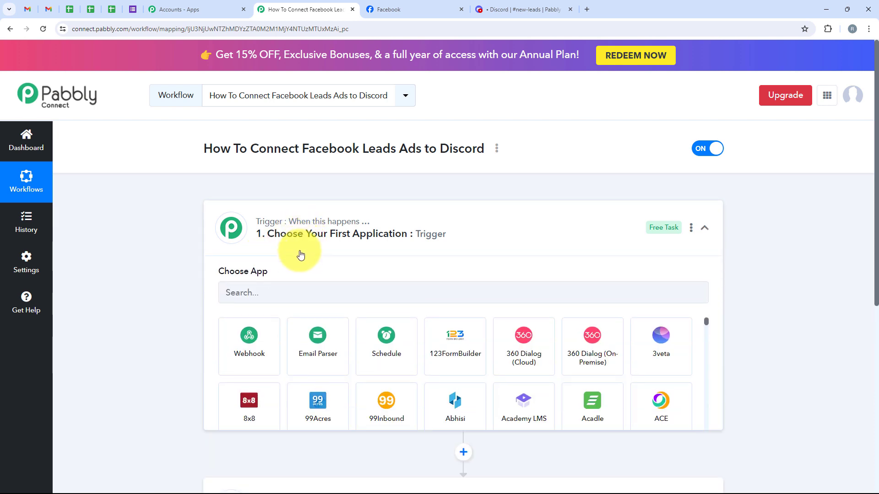
pyautogui.click(307, 293)
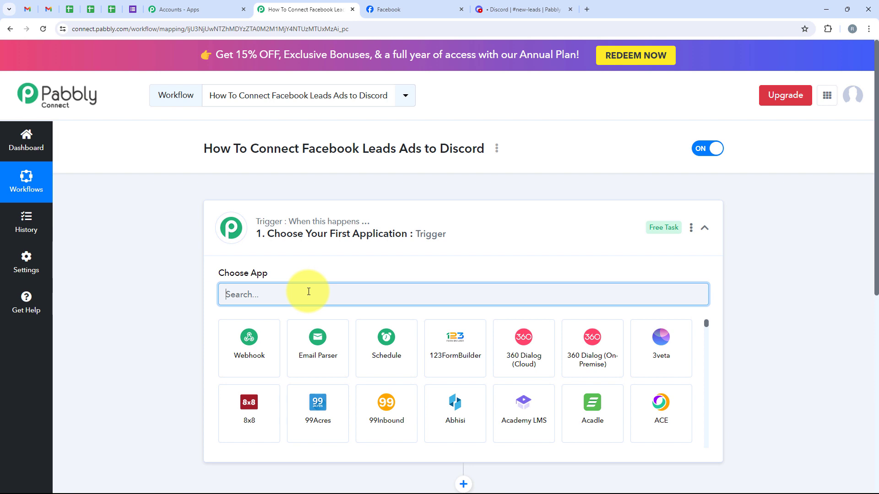
pyautogui.write('Facebook')
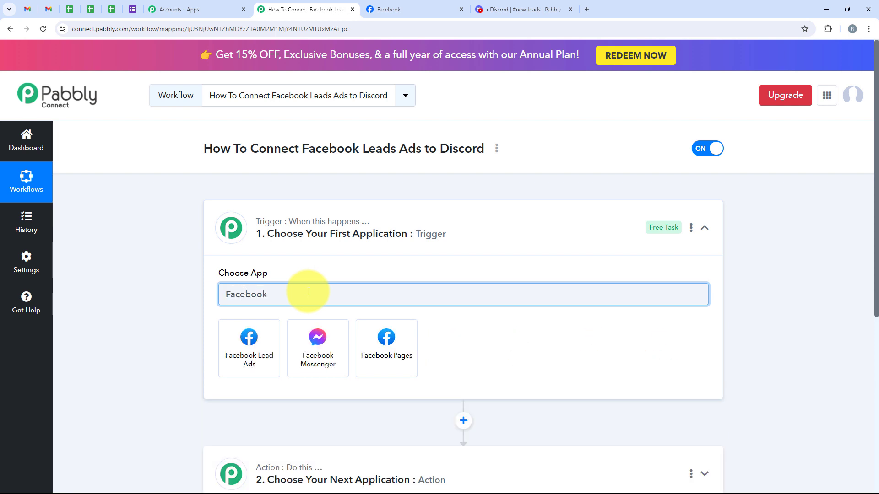
pyautogui.write(' Lead Ads')
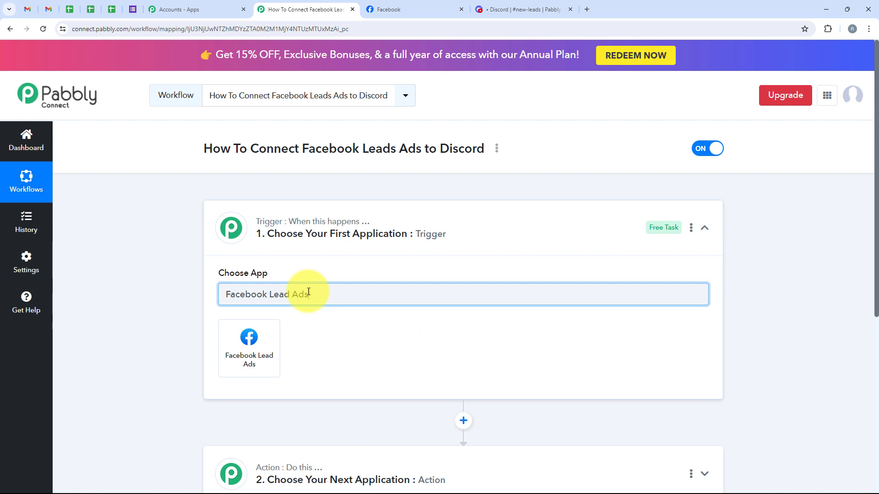
pyautogui.click(249, 338)
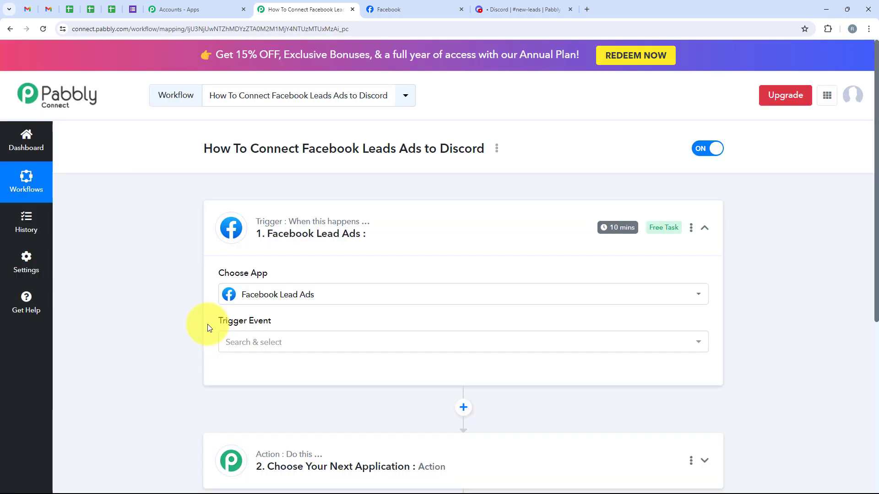
pyautogui.moveTo(208, 324); pyautogui.dragTo(275, 330)
pyautogui.click(278, 339)
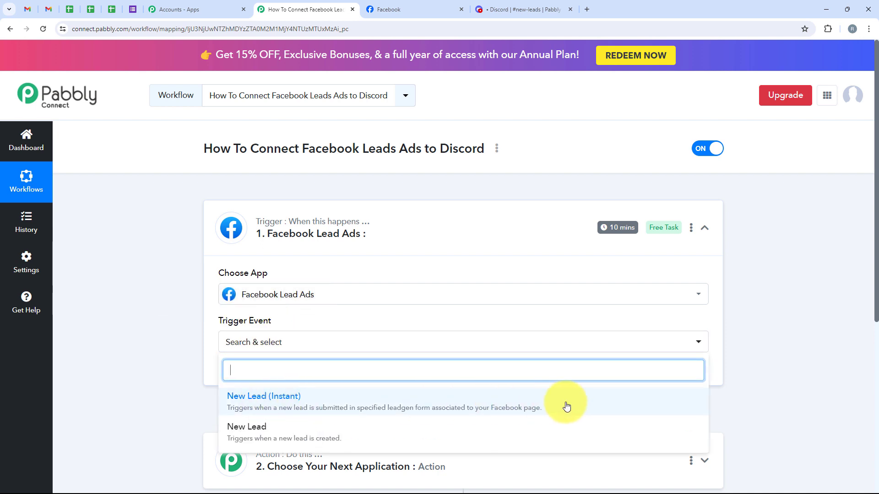
pyautogui.click(581, 405)
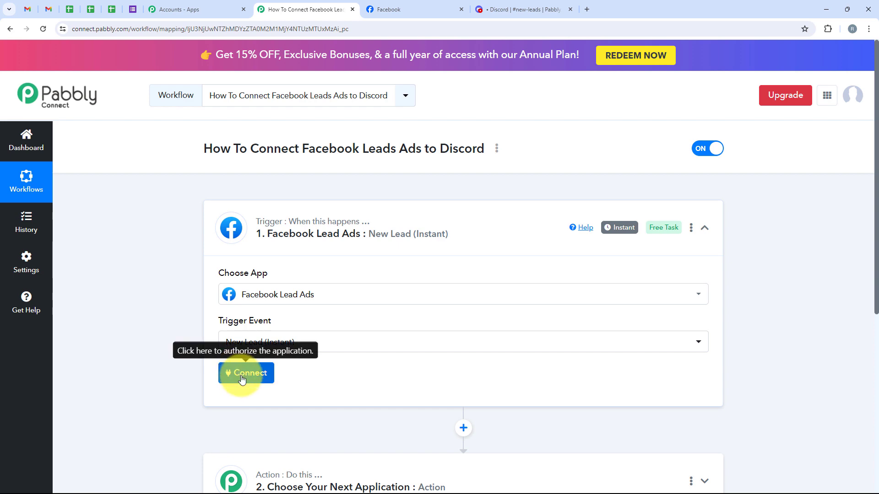
# Add a new Facebook Lead Ads connection and approve it in the Facebook authorization popup
pyautogui.click(242, 378)
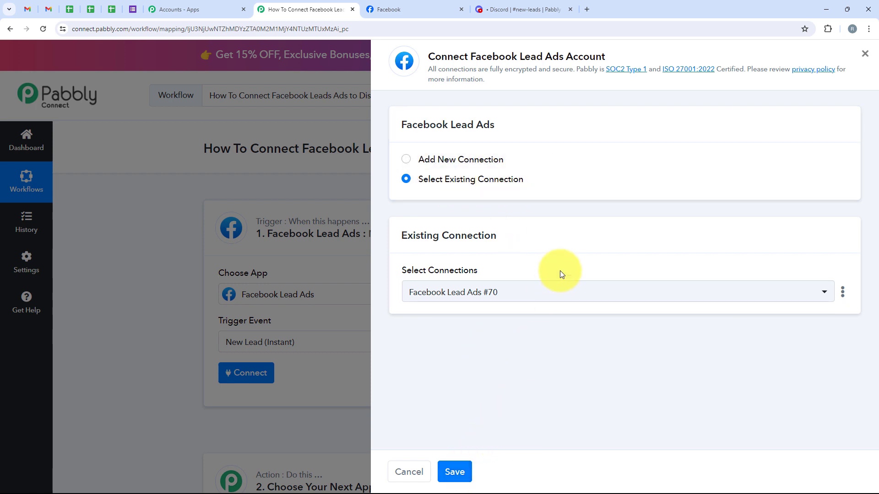
pyautogui.click(471, 159)
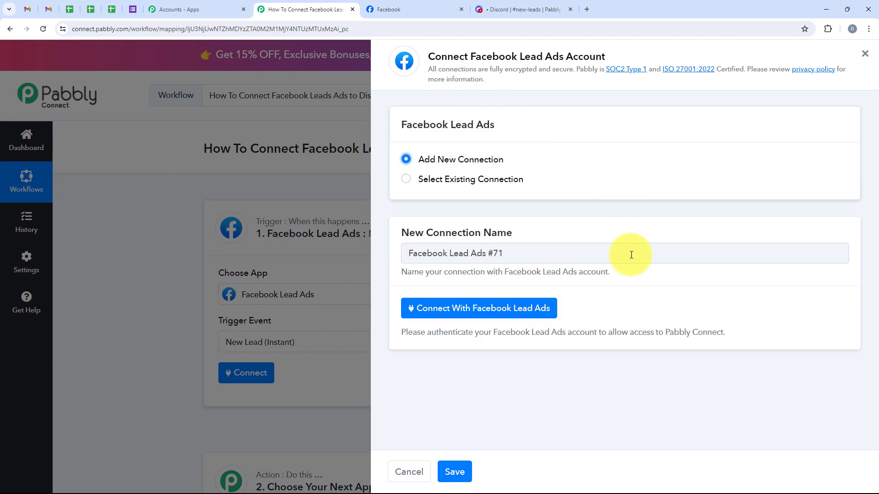
pyautogui.click(511, 312)
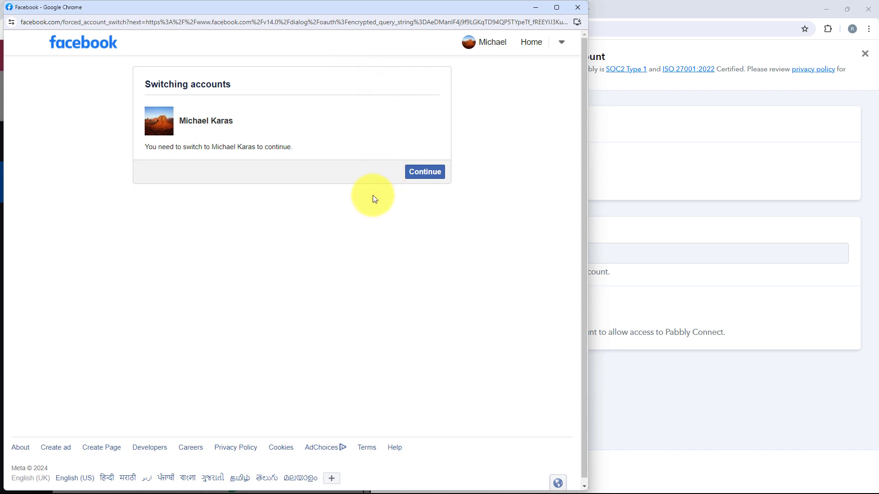
pyautogui.click(412, 173)
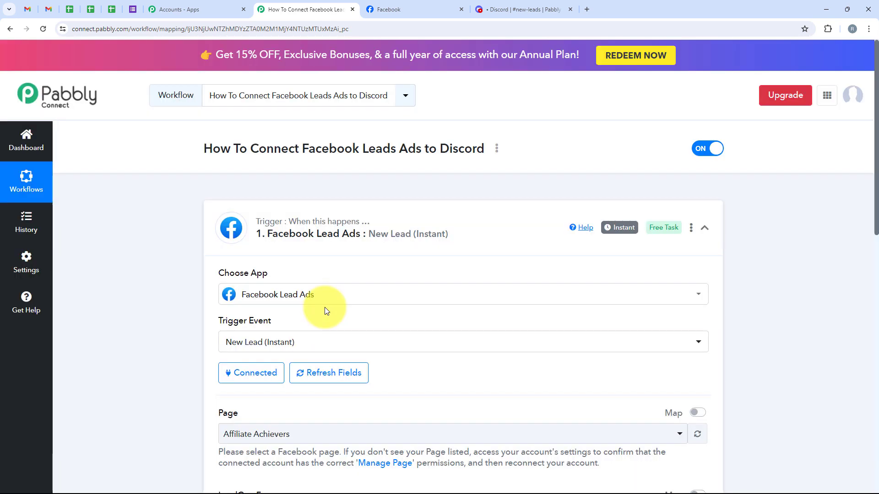
# Check the Home Hub Real Estate business page name in the Facebook tab
pyautogui.scroll(-4, 328, 299)
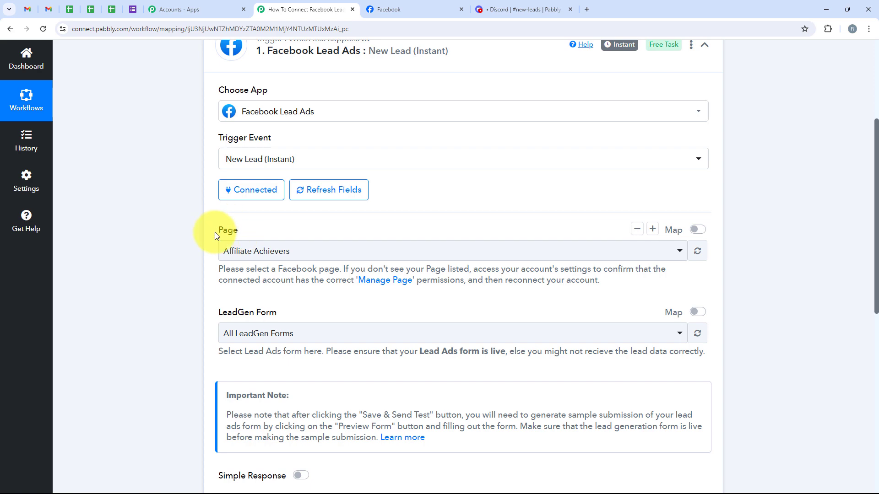
pyautogui.click(227, 227)
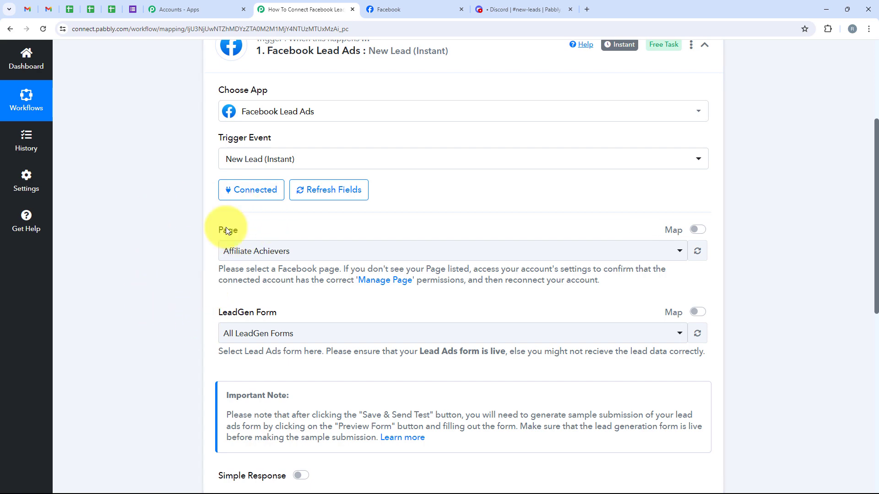
pyautogui.click(428, 6)
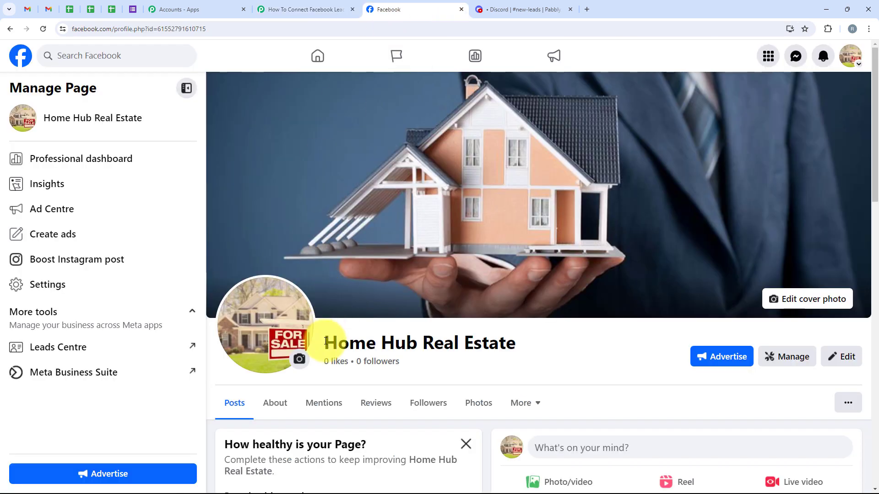
pyautogui.moveTo(323, 345); pyautogui.dragTo(512, 357)
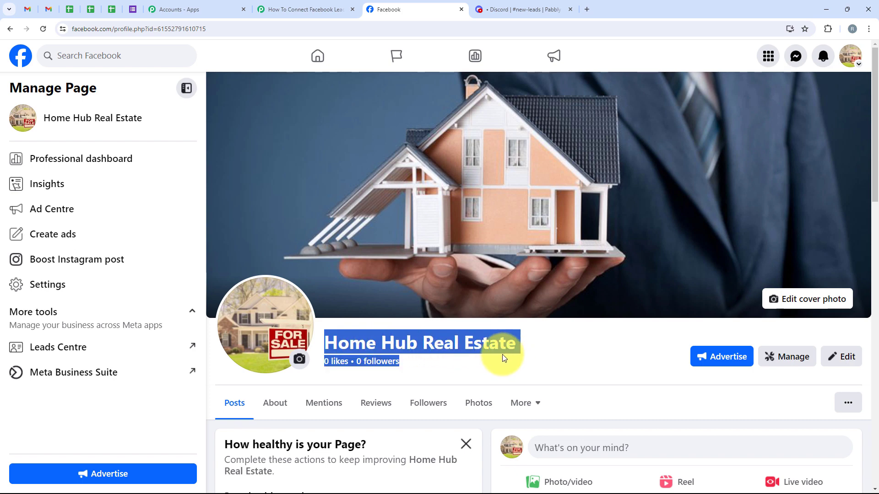
# Back in Pabbly, search for and select Home Hub Real Estate as the trigger Page
pyautogui.click(268, 7)
pyautogui.click(255, 251)
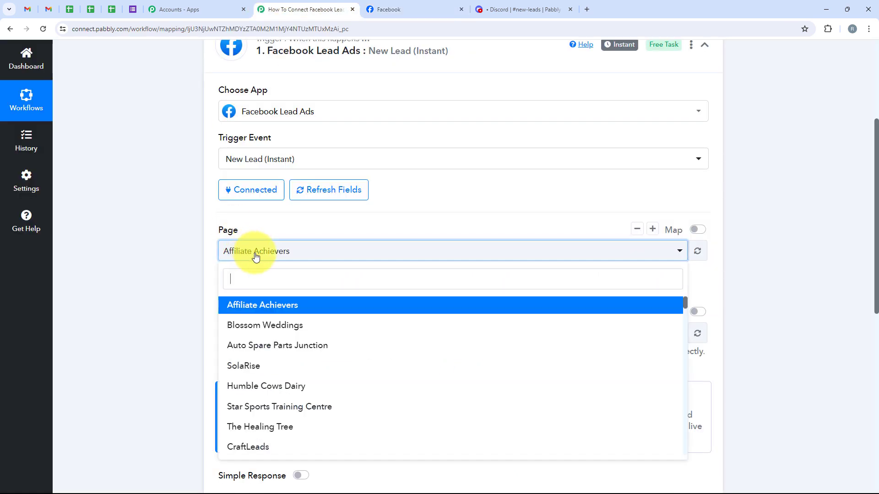
pyautogui.write('Home Hub Real Estate')
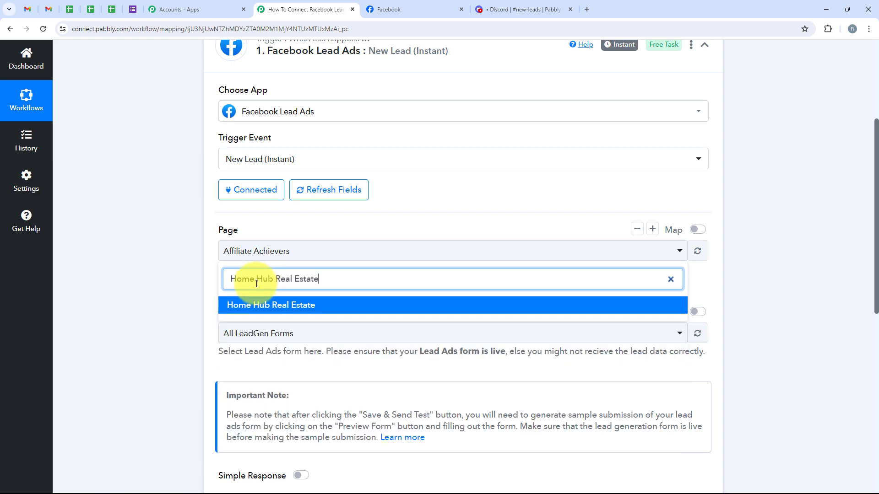
pyautogui.click(232, 304)
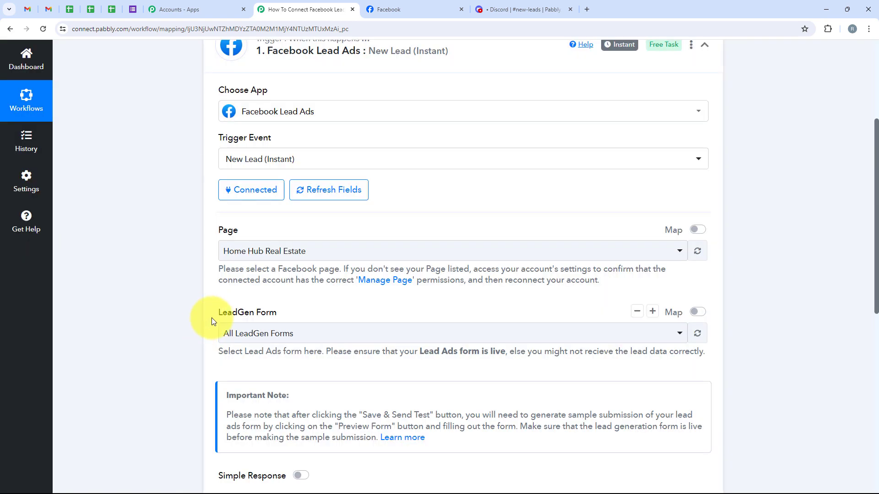
pyautogui.moveTo(212, 317); pyautogui.dragTo(288, 330)
pyautogui.click(288, 331)
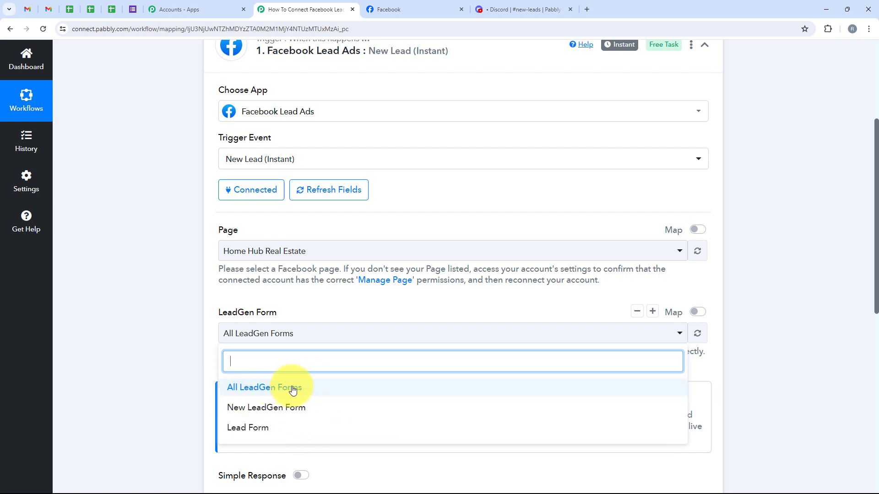
# Choose New LeadGen Form as the lead form and save, sending a test request
pyautogui.scroll(-2, 293, 390)
pyautogui.click(298, 316)
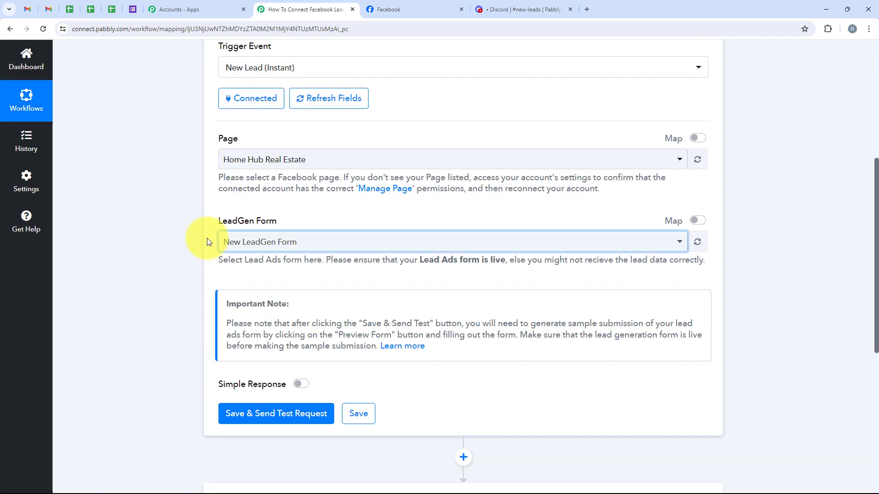
pyautogui.click(241, 416)
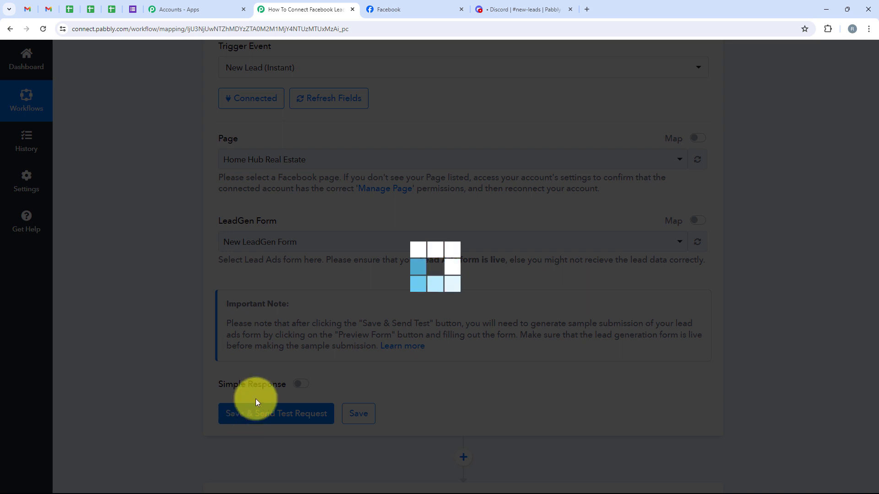
pyautogui.scroll(-2, 353, 359)
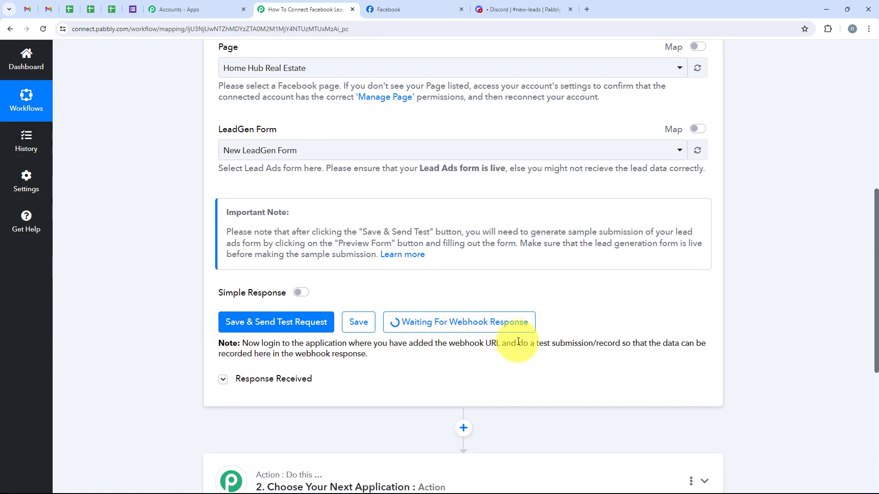
pyautogui.moveTo(516, 343); pyautogui.dragTo(621, 339)
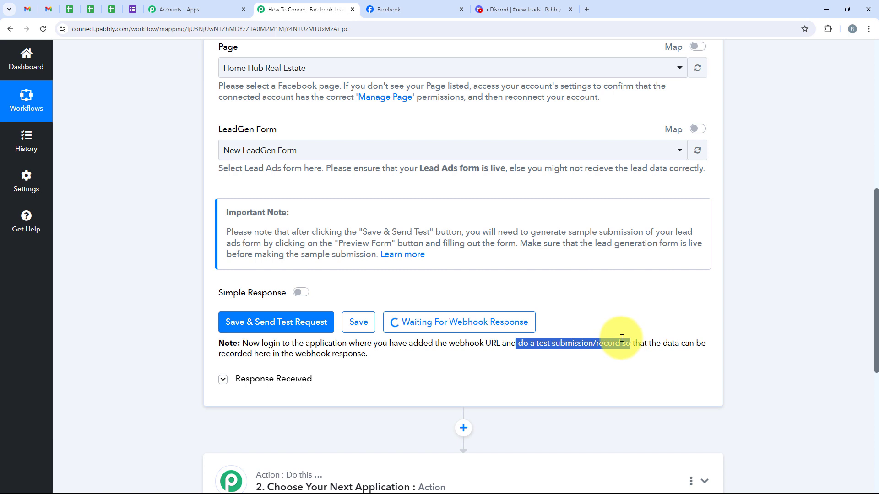
pyautogui.click(612, 303)
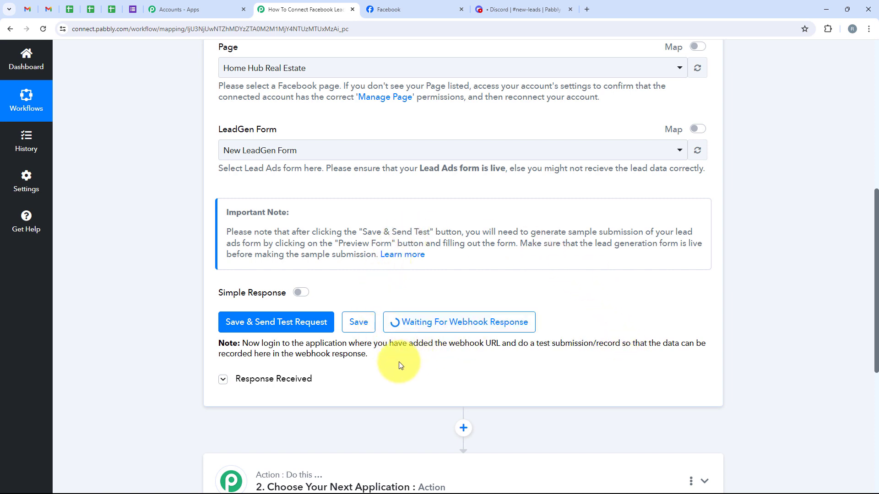
pyautogui.click(587, 10)
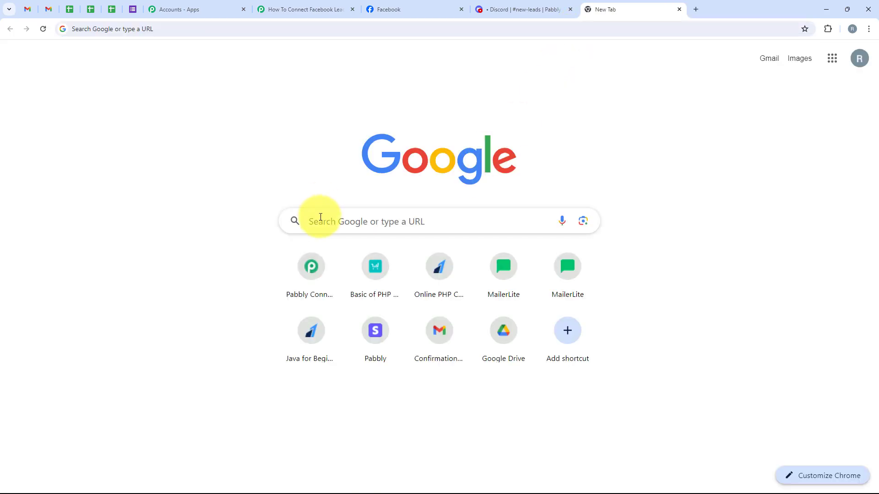
# Search for Meta for Developers and open the Lead Ads Testing Tool from More > Tools
pyautogui.click(322, 217)
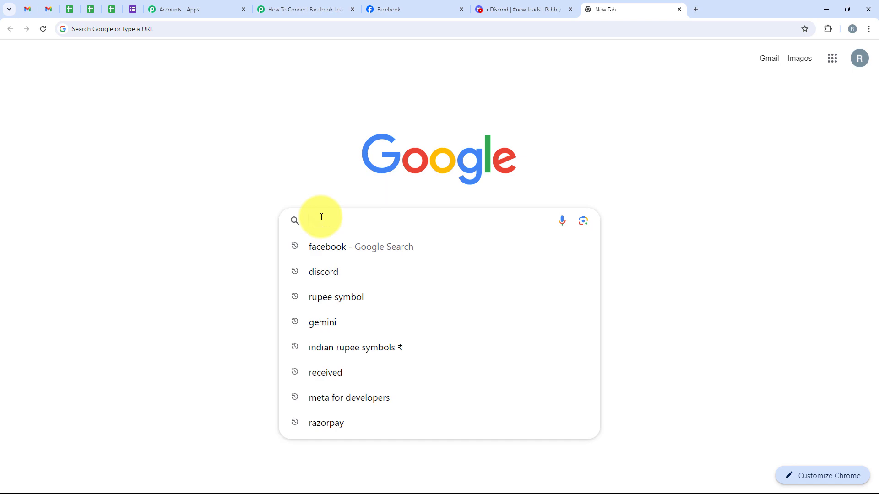
pyautogui.click(339, 397)
pyautogui.click(176, 174)
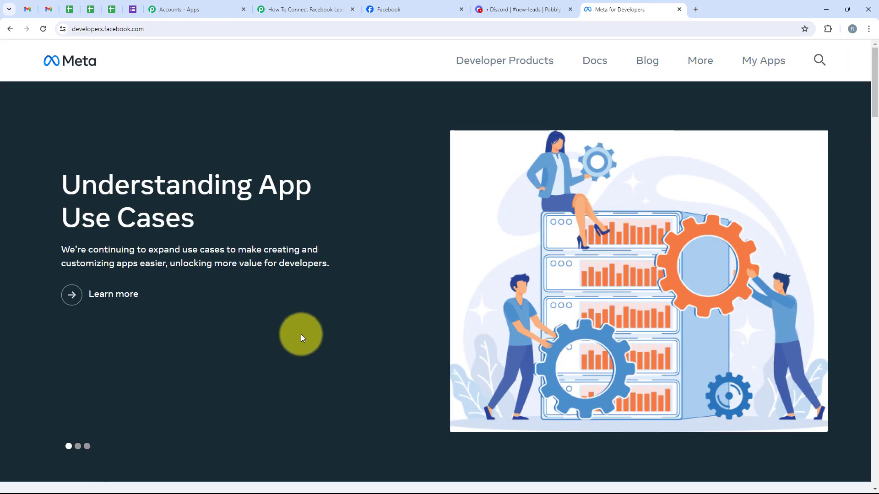
pyautogui.click(707, 60)
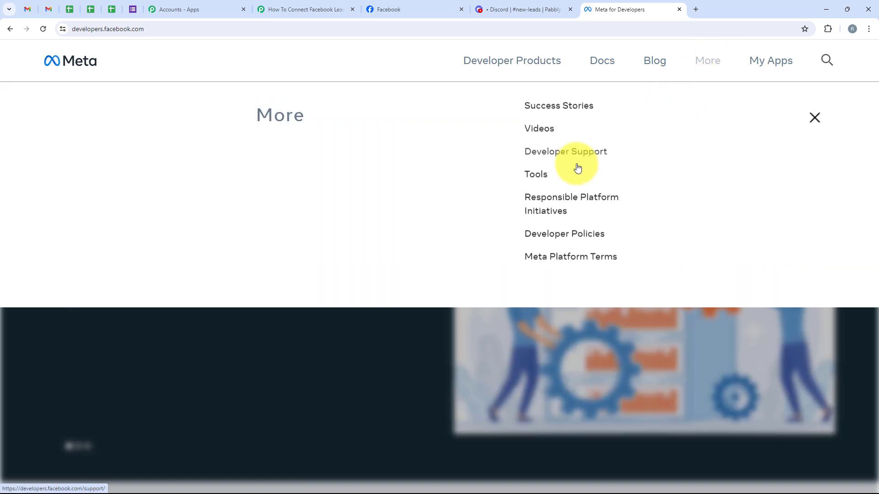
pyautogui.click(536, 184)
pyautogui.scroll(-5, 196, 167)
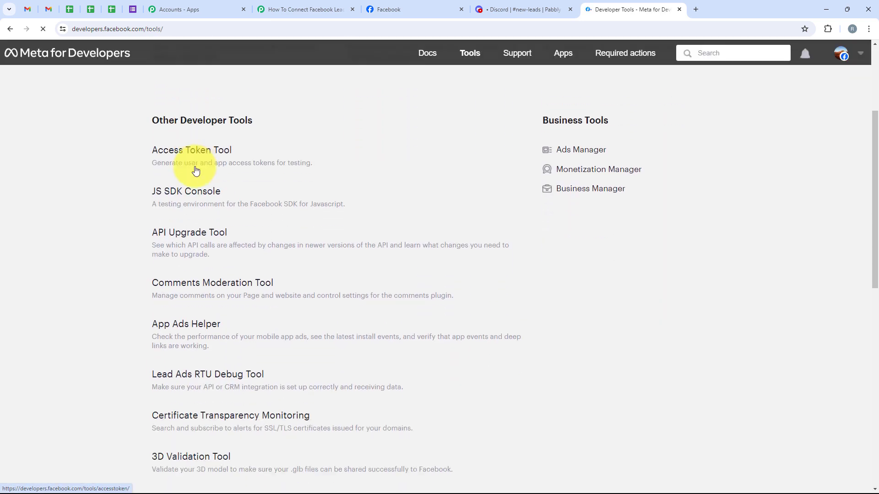
pyautogui.click(161, 283)
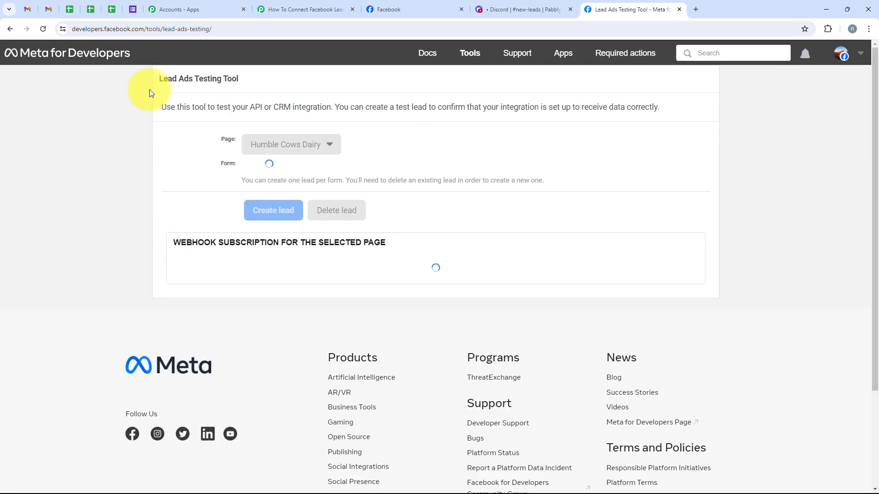
pyautogui.moveTo(150, 93); pyautogui.dragTo(210, 87)
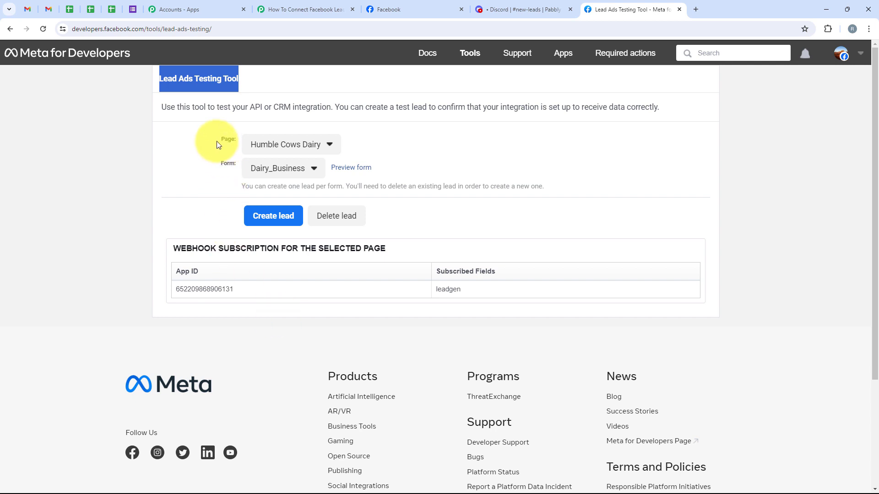
# In the testing tool, select page Home Hub Real Estate and form New LeadGen Form
pyautogui.doubleClick(235, 139)
pyautogui.click(213, 170)
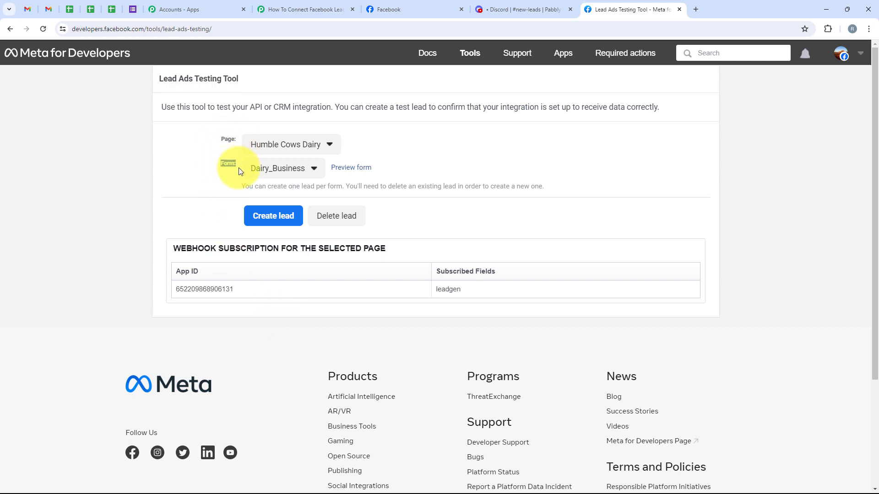
pyautogui.click(253, 146)
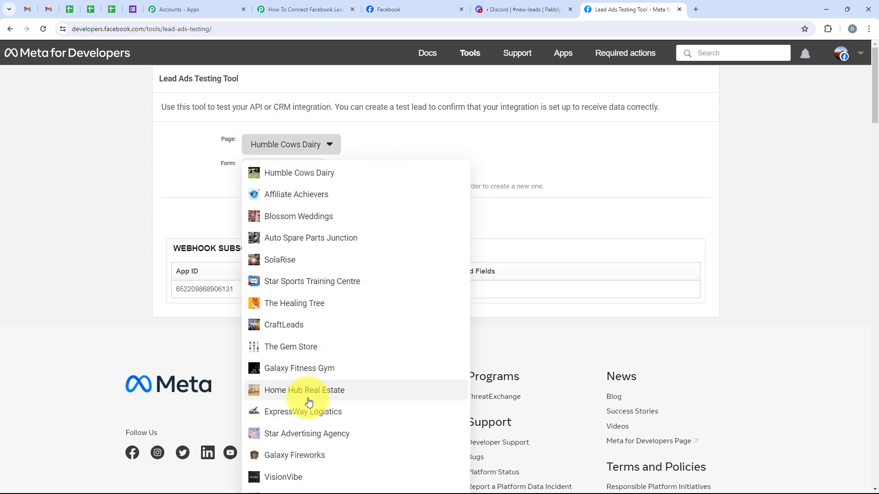
pyautogui.click(383, 388)
pyautogui.click(282, 169)
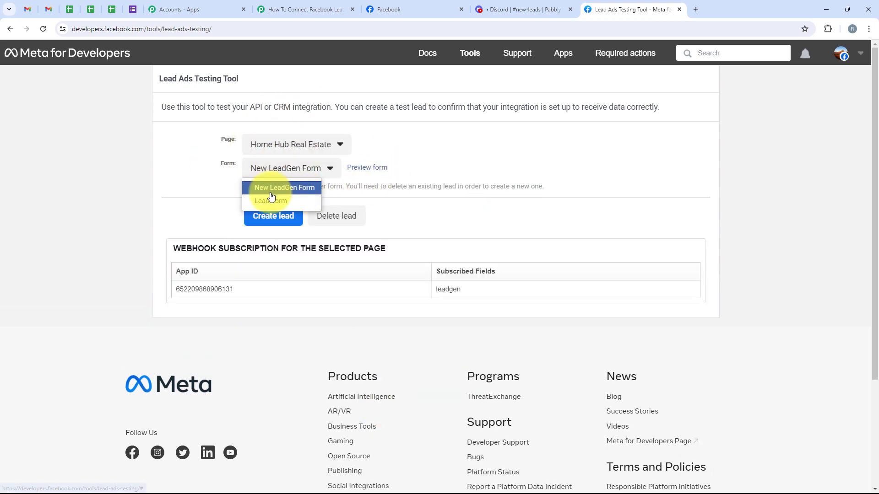
pyautogui.click(359, 176)
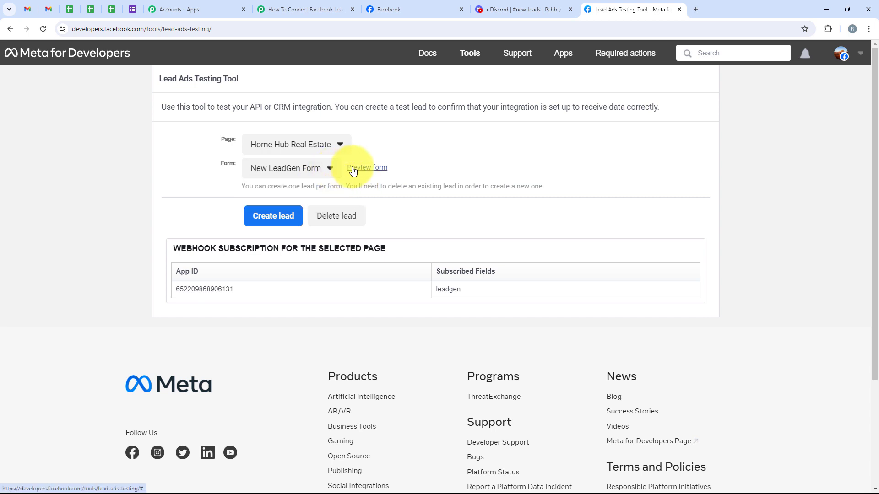
# Create a test lead, fill First name, Last name and Email with sample details, and continue
pyautogui.click(352, 169)
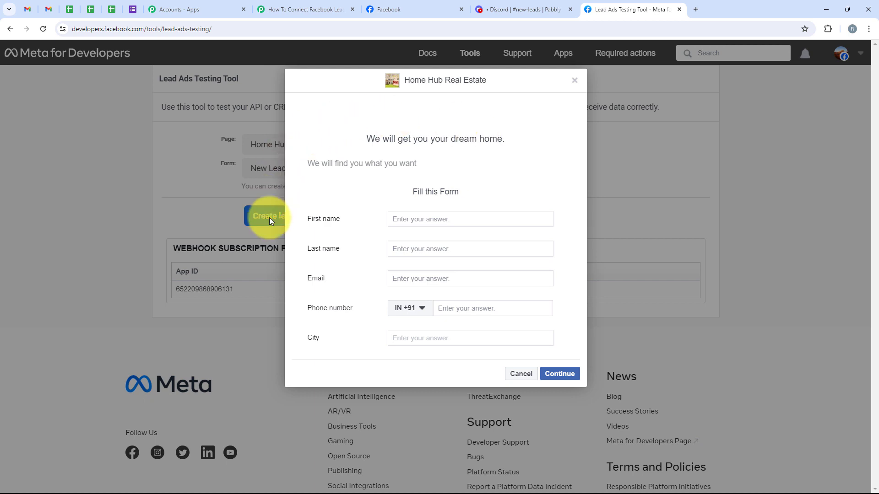
pyautogui.moveTo(307, 222); pyautogui.dragTo(352, 223)
pyautogui.moveTo(305, 249); pyautogui.dragTo(356, 251)
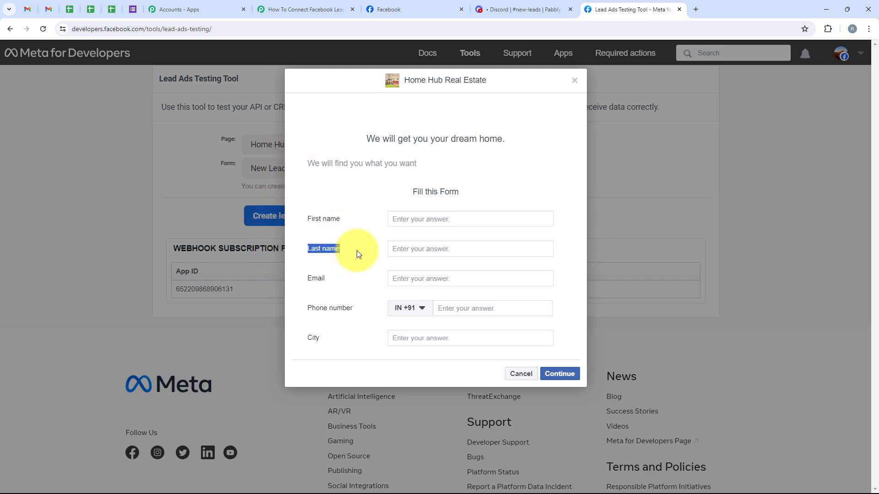
pyautogui.moveTo(308, 279); pyautogui.dragTo(315, 306)
pyautogui.click(348, 337)
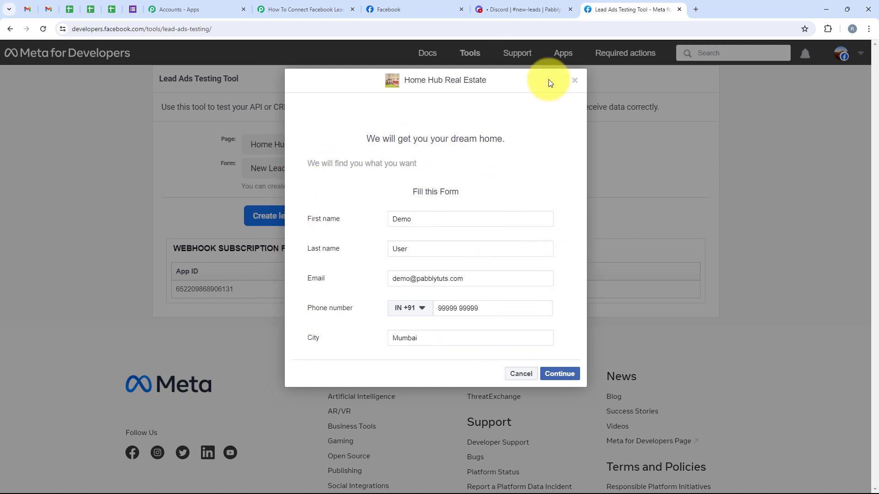
pyautogui.click(563, 375)
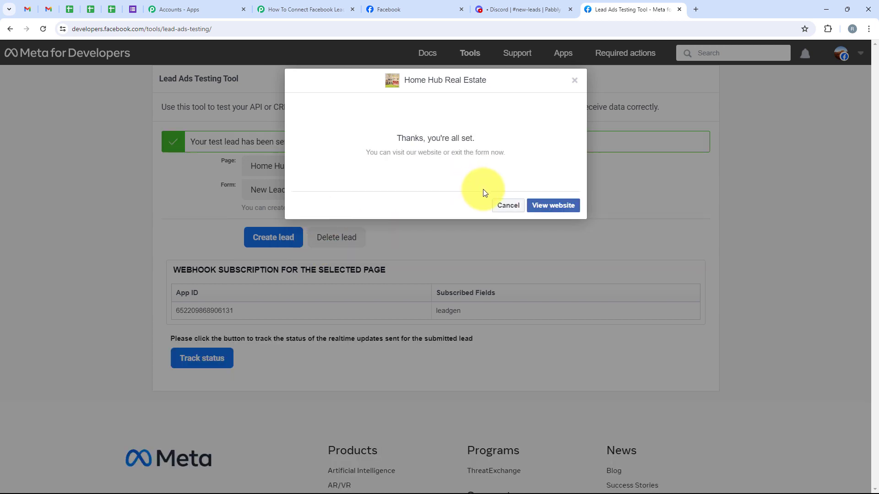
# Close the confirmation and review the lead-sent message in the Lead Ads Testing Tool
pyautogui.click(505, 206)
pyautogui.moveTo(183, 144); pyautogui.dragTo(293, 142)
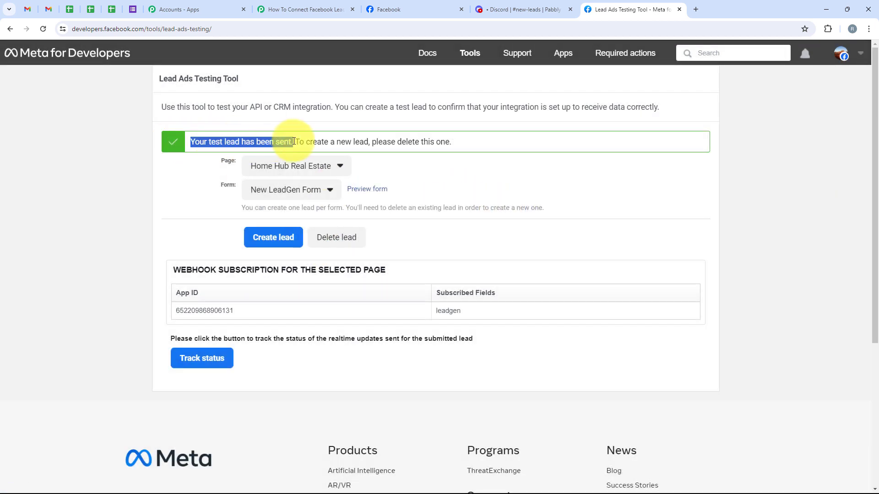
pyautogui.click(137, 206)
pyautogui.moveTo(157, 81); pyautogui.dragTo(246, 79)
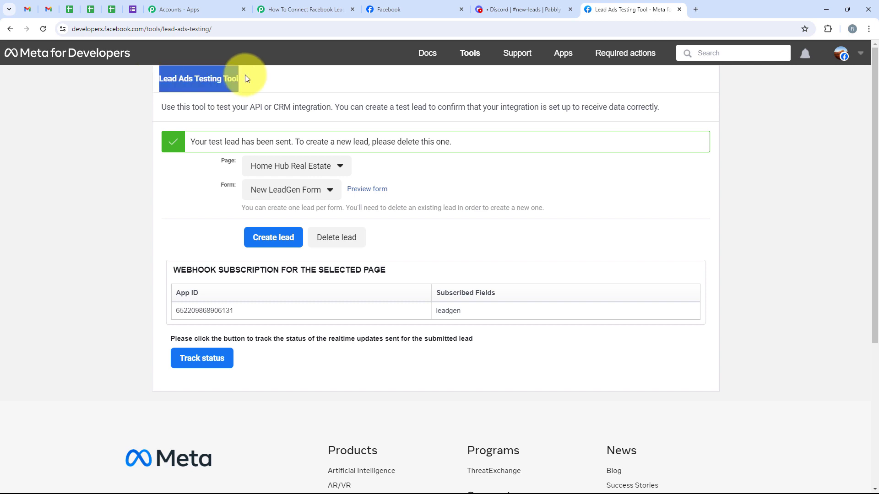
pyautogui.click(245, 75)
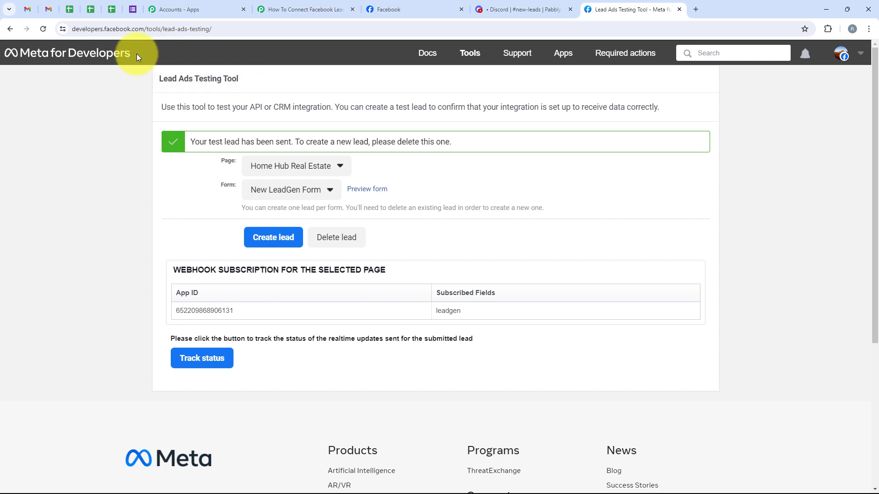
pyautogui.click(307, 2)
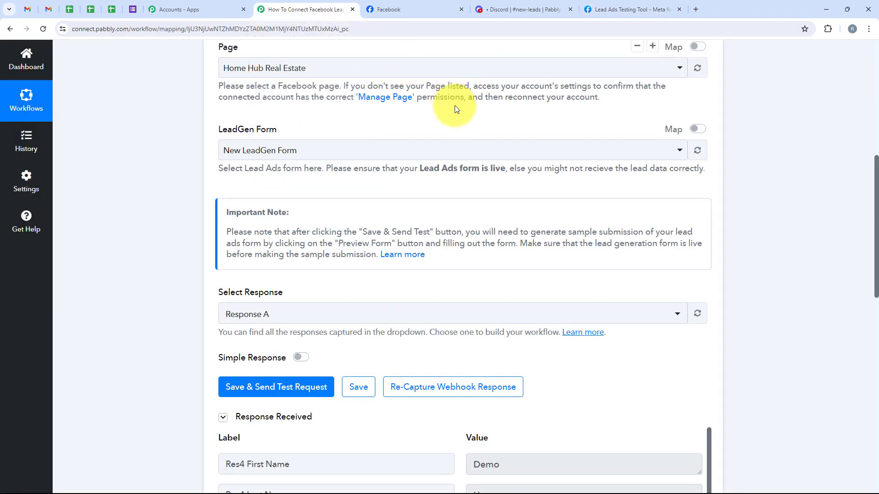
pyautogui.scroll(-4, 455, 112)
pyautogui.scroll(-2, 460, 118)
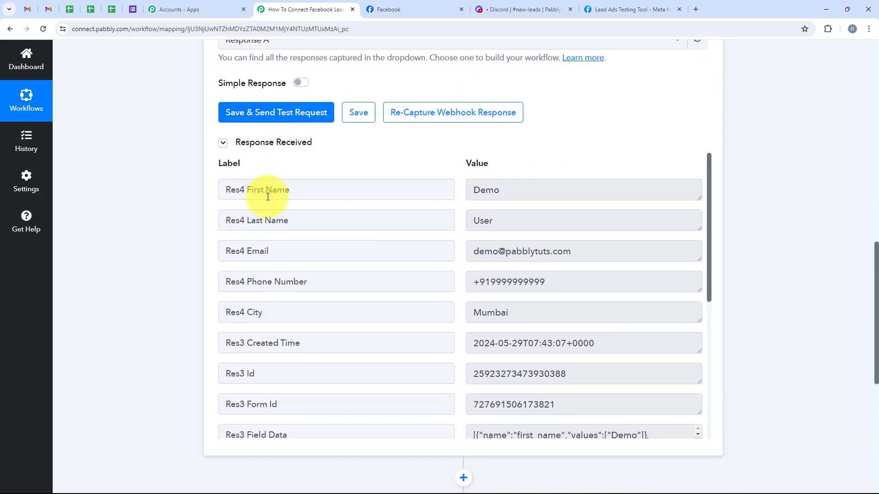
pyautogui.click(511, 191)
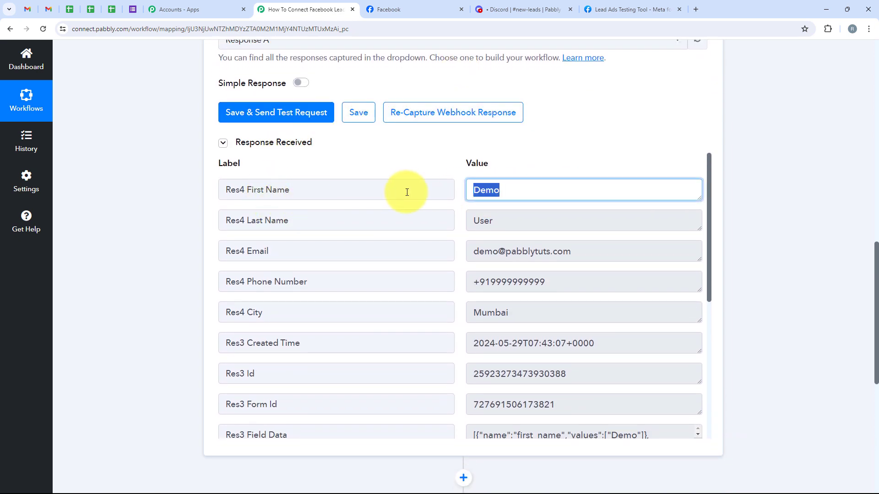
pyautogui.click(512, 221)
pyautogui.click(578, 255)
pyautogui.click(529, 286)
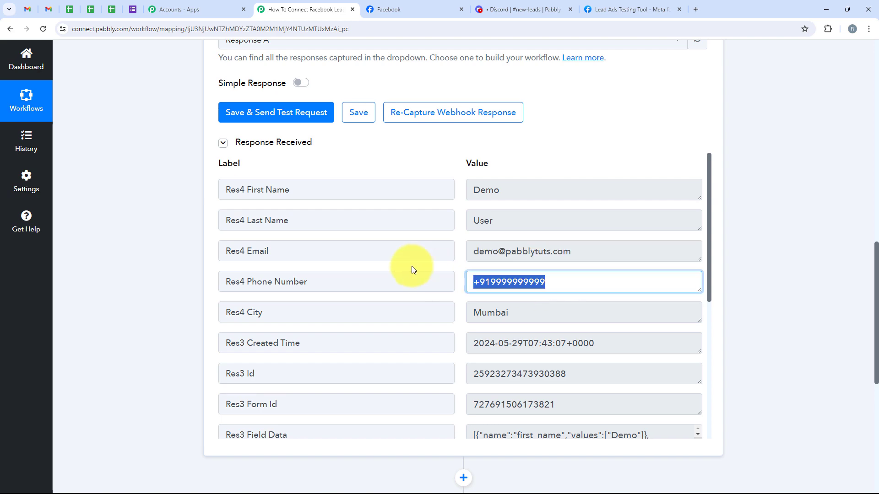
pyautogui.click(513, 312)
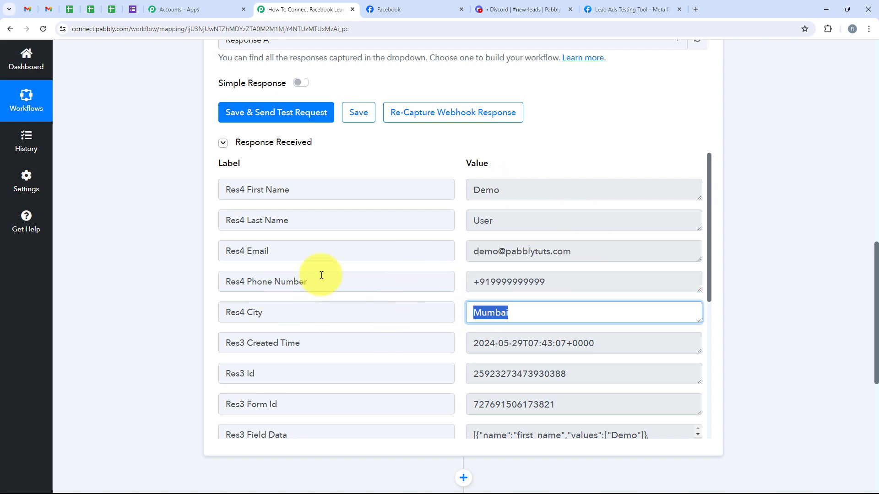
pyautogui.scroll(8, 321, 275)
pyautogui.scroll(5, 324, 275)
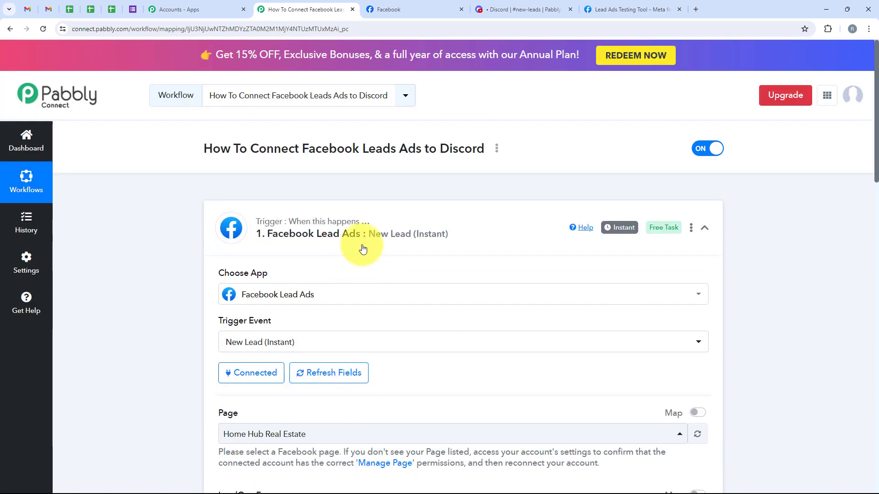
# Collapse the trigger and choose Discord as the app for the action step
pyautogui.click(355, 235)
pyautogui.click(354, 315)
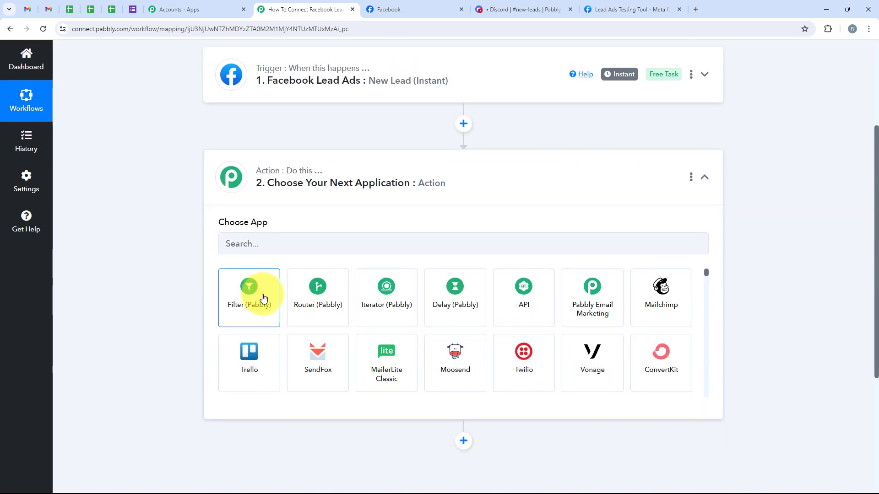
pyautogui.click(253, 232)
pyautogui.write('Disc')
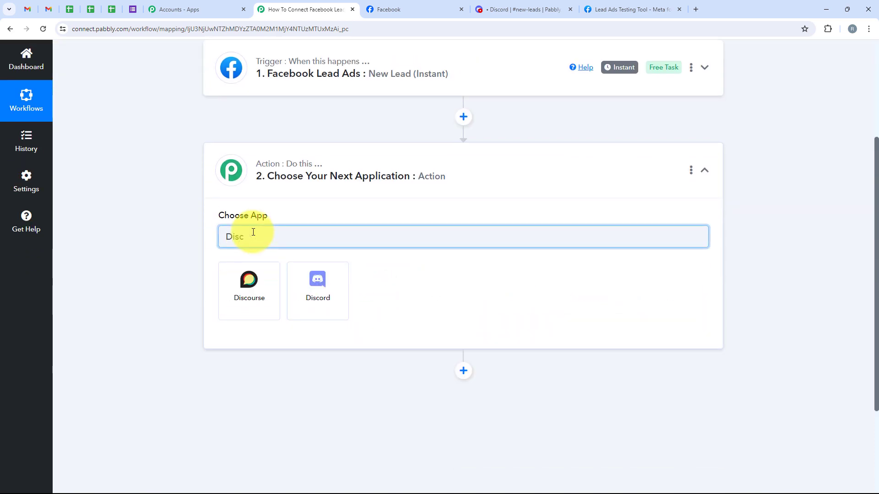
pyautogui.write('ord')
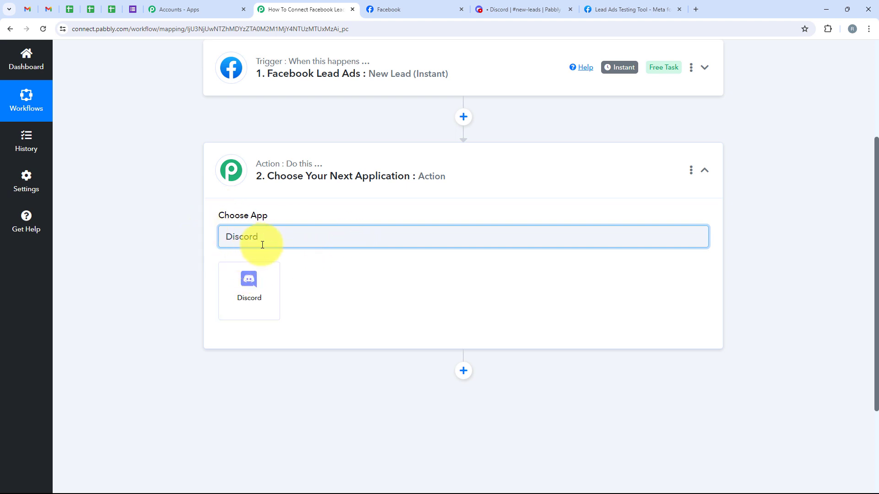
pyautogui.moveTo(261, 241); pyautogui.dragTo(214, 249)
pyautogui.click(254, 310)
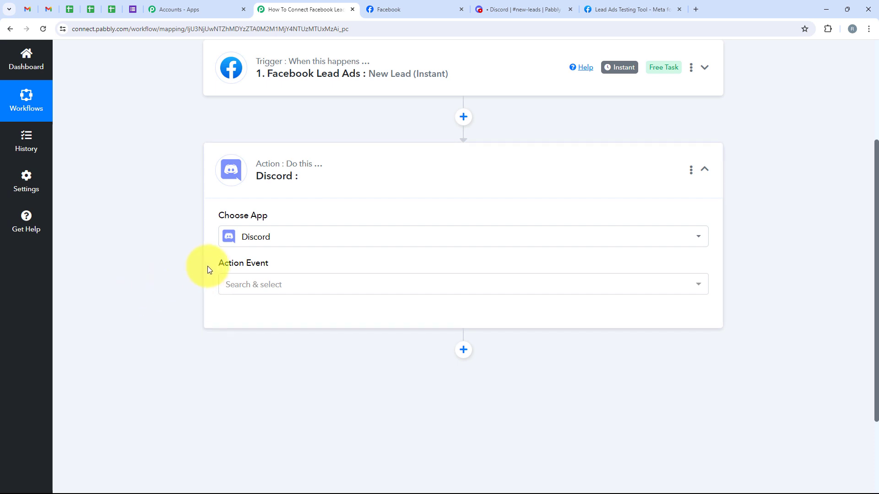
# Set action event Send Channel Message (HTML), connect Discord, and switch to the #new-leads channel
pyautogui.moveTo(207, 269); pyautogui.dragTo(270, 269)
pyautogui.click(262, 284)
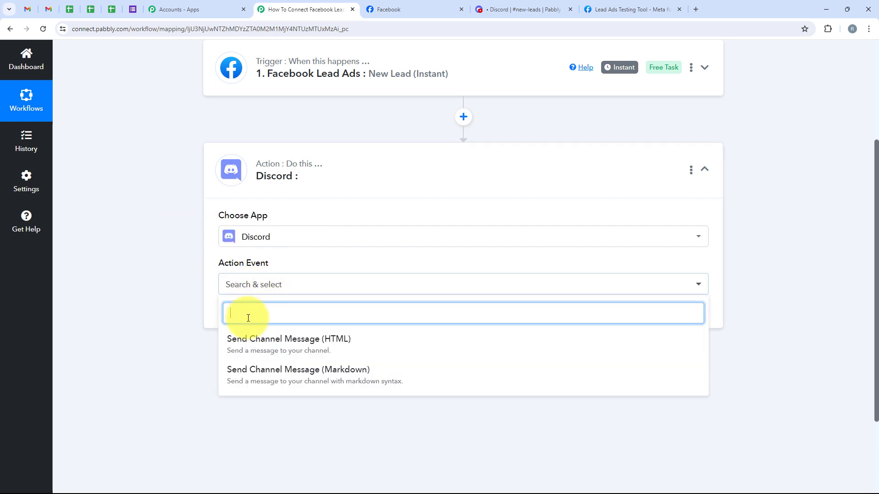
pyautogui.click(328, 346)
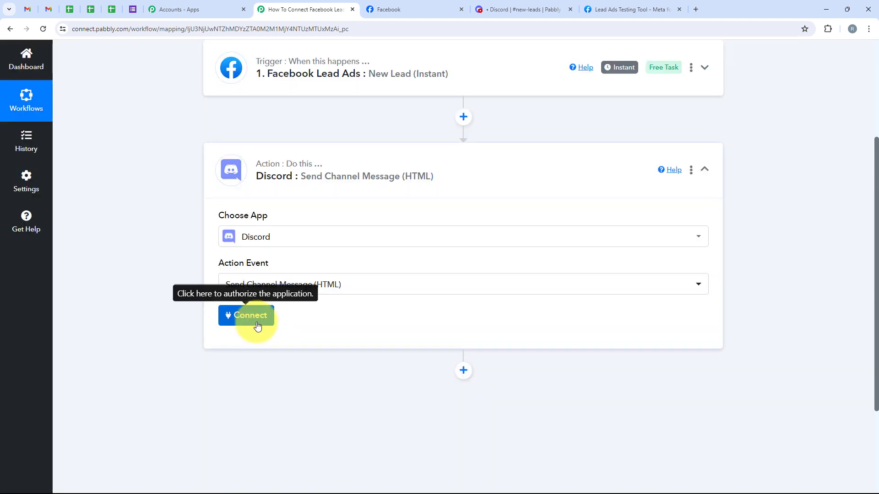
pyautogui.click(258, 325)
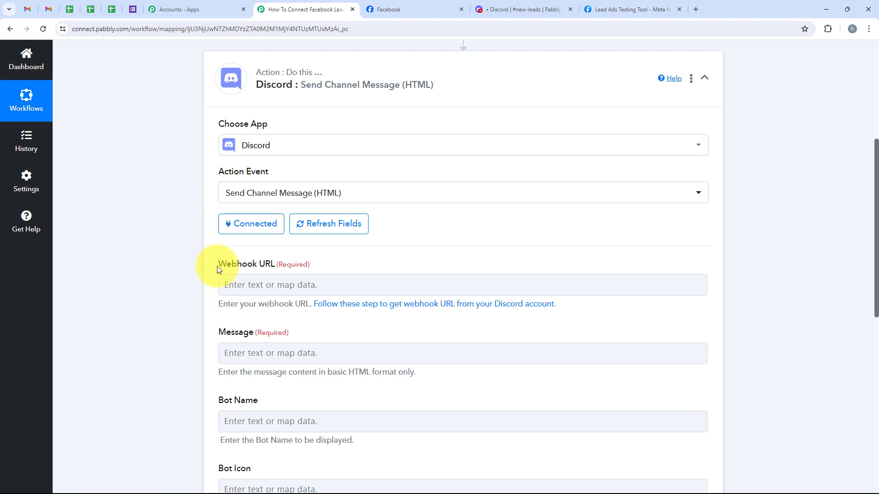
pyautogui.moveTo(217, 269); pyautogui.dragTo(298, 281)
pyautogui.scroll(-1, 323, 233)
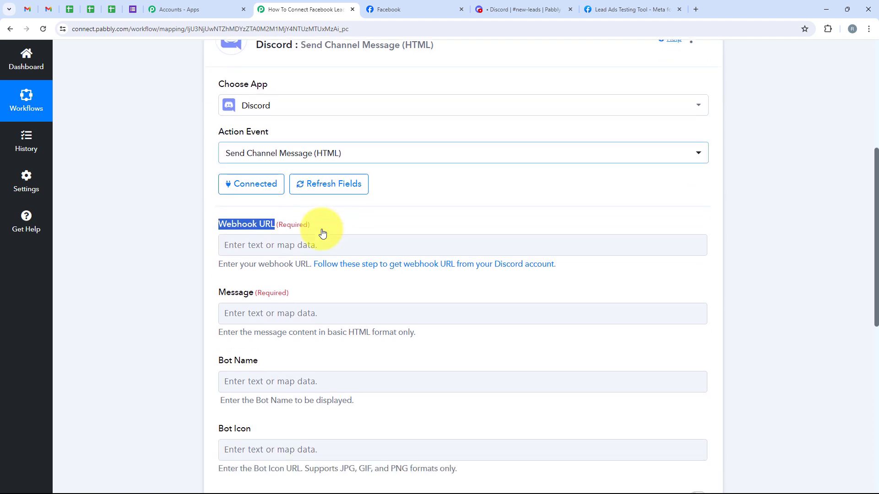
pyautogui.click(210, 229)
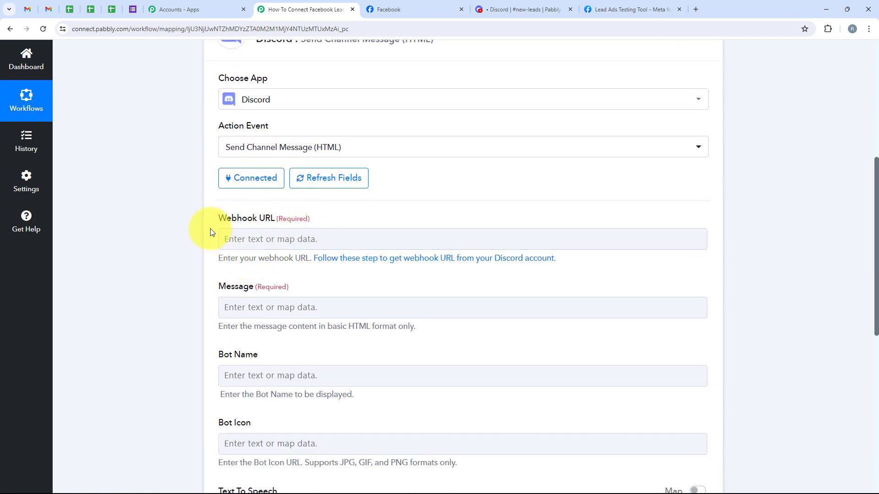
pyautogui.click(526, 9)
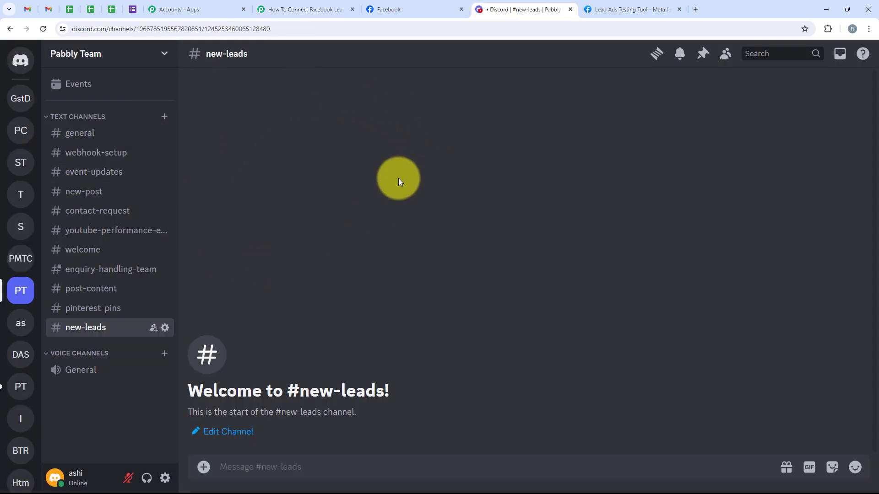
# From the Pabbly Team server menu, open Server Settings and go to Integrations
pyautogui.click(434, 5)
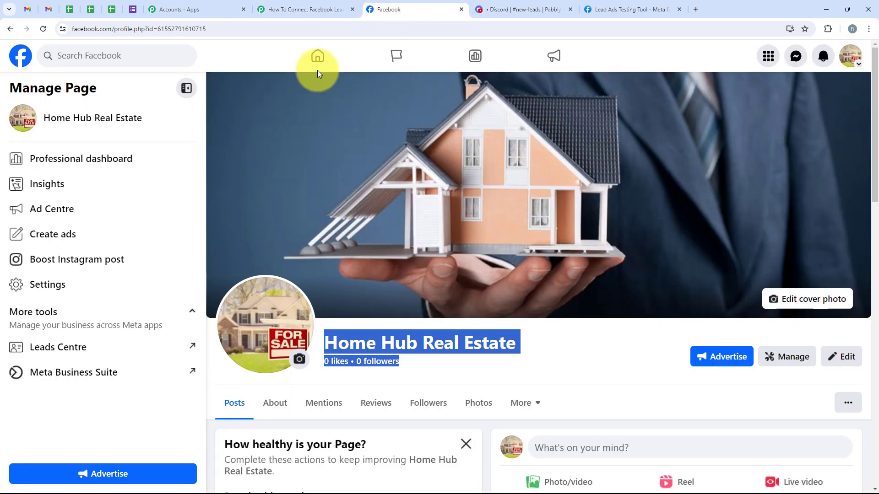
pyautogui.click(504, 7)
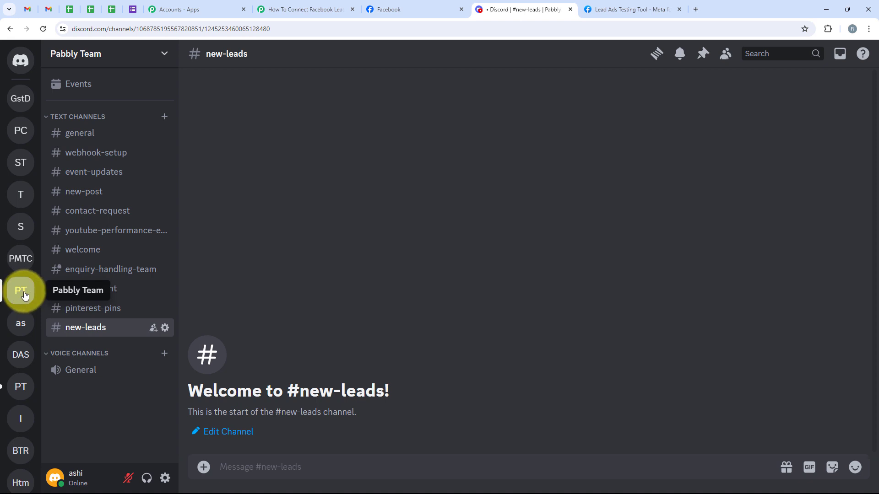
pyautogui.click(164, 54)
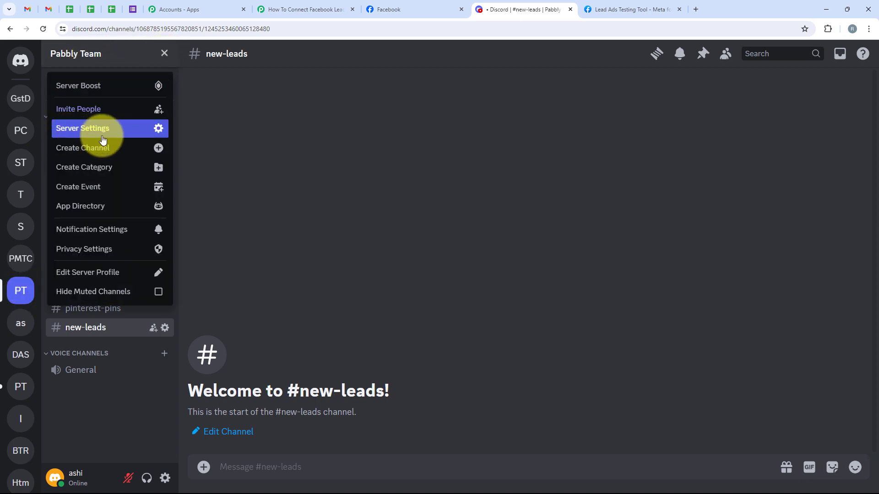
pyautogui.click(138, 132)
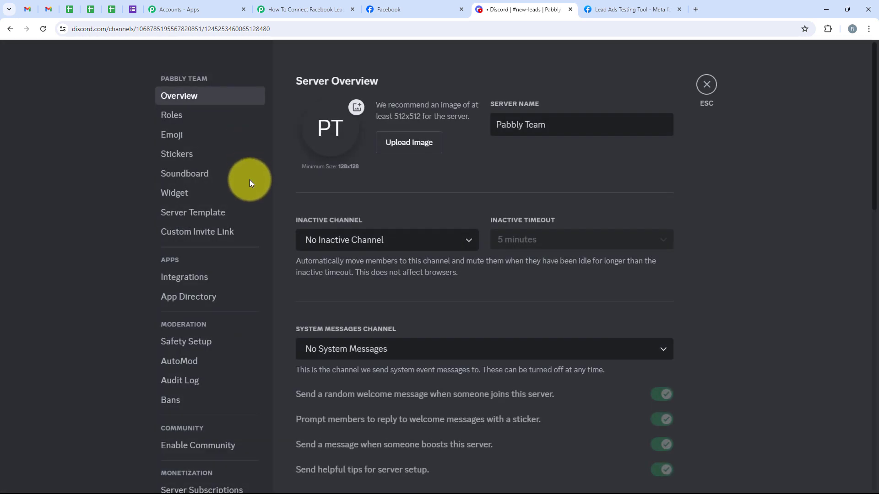
pyautogui.click(187, 278)
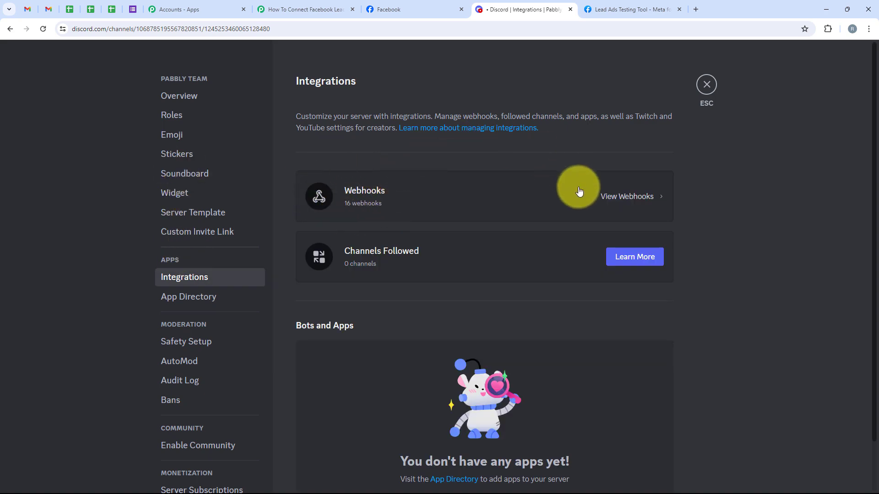
# Copy the URL of the New Leads Received webhook, which posts to #new-leads
pyautogui.click(655, 202)
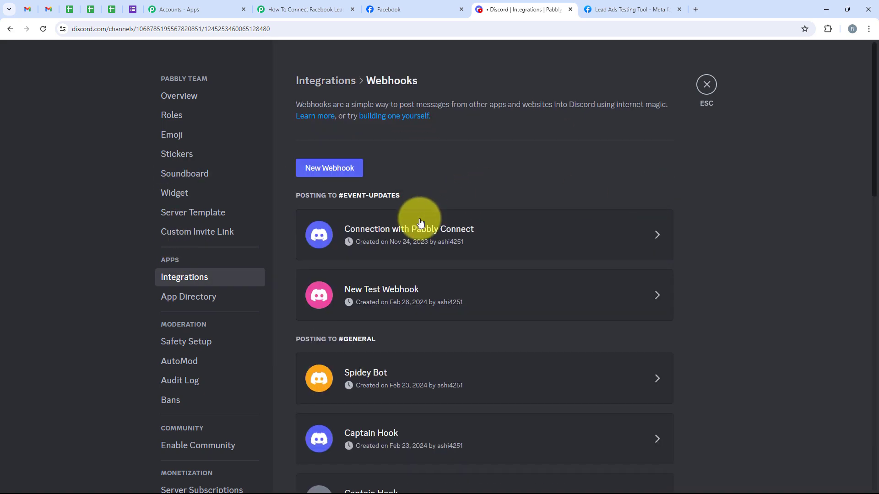
pyautogui.scroll(-9, 418, 220)
pyautogui.scroll(-6, 420, 223)
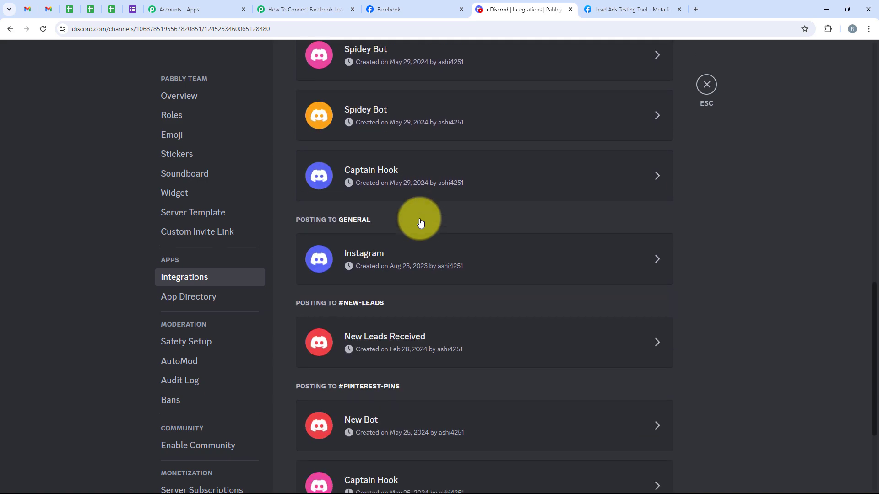
pyautogui.scroll(10, 420, 223)
pyautogui.scroll(5, 419, 218)
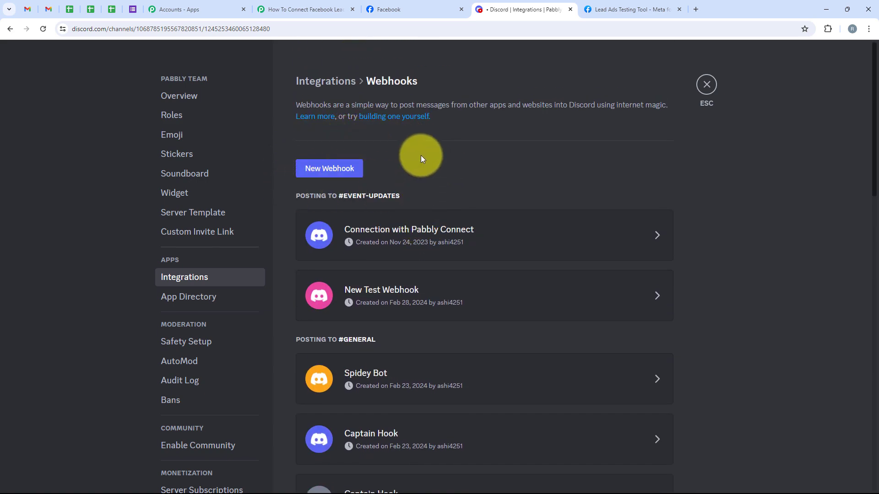
pyautogui.scroll(-16, 422, 158)
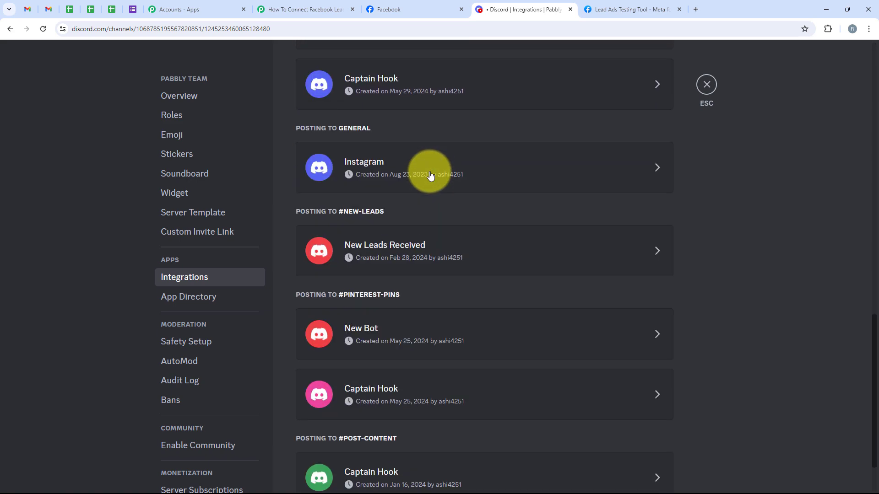
pyautogui.scroll(-1, 430, 175)
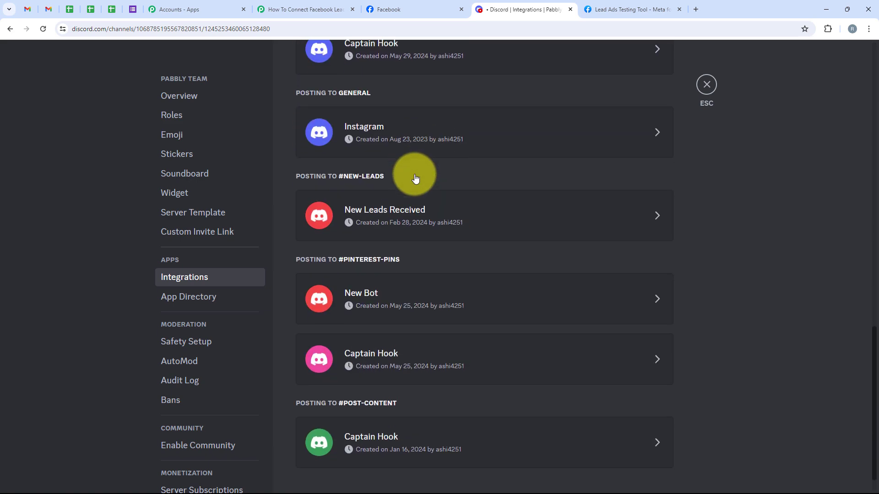
pyautogui.click(503, 207)
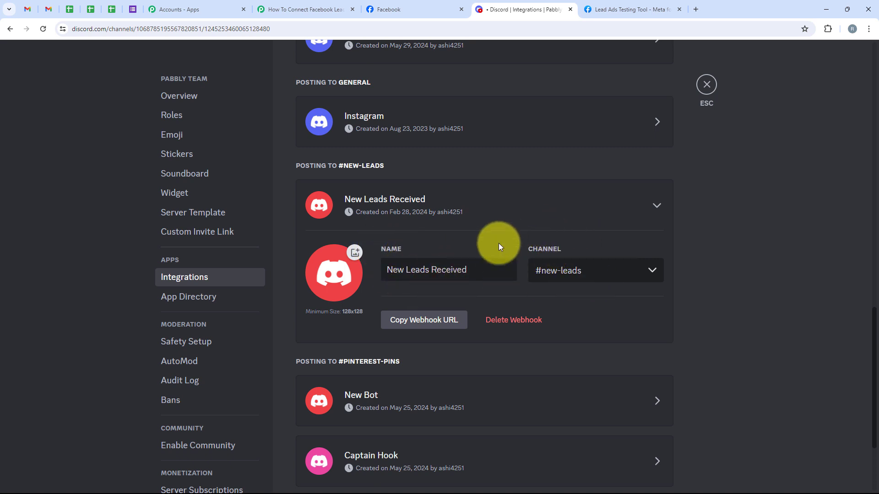
pyautogui.click(568, 269)
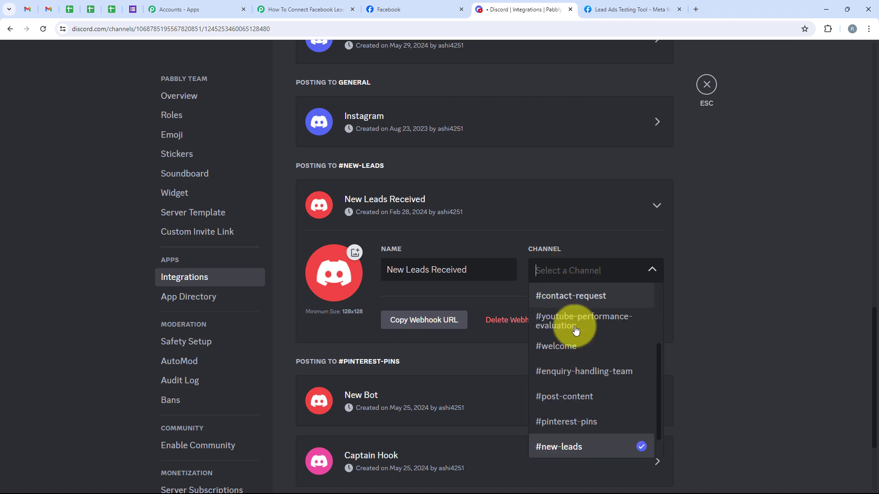
pyautogui.click(558, 260)
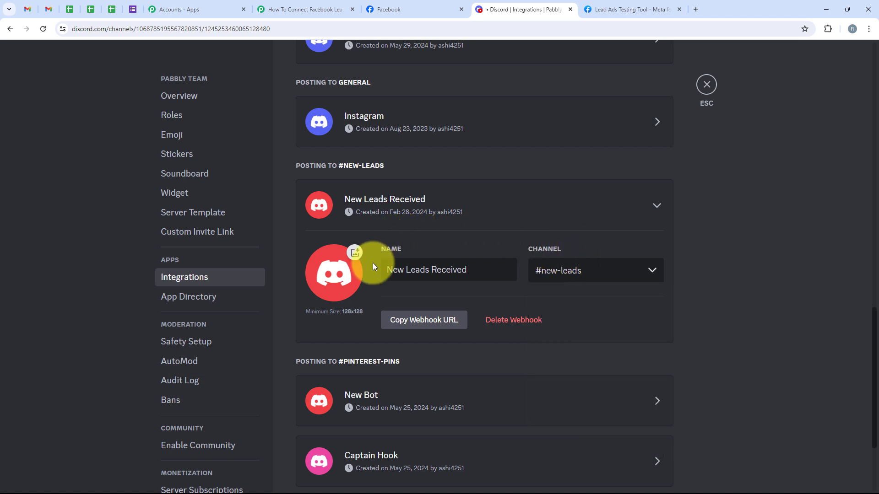
pyautogui.click(404, 323)
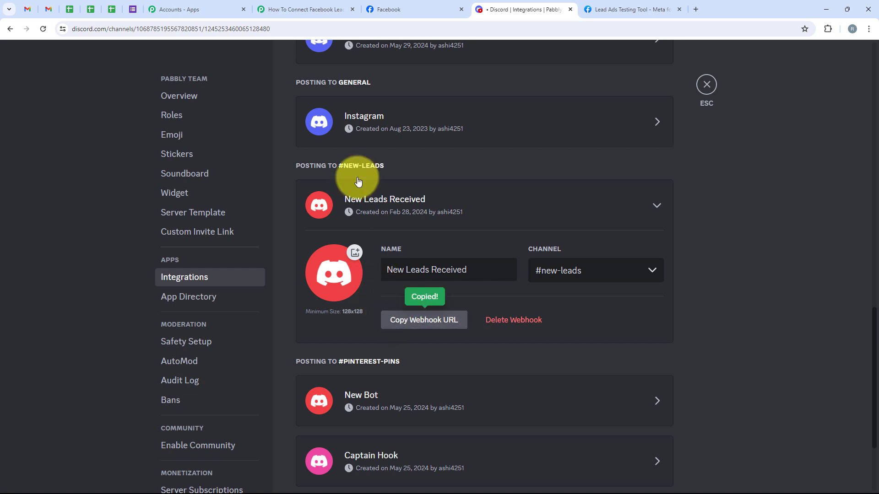
# Back in Pabbly, bring up the paste options on the Discord Webhook URL field
pyautogui.click(284, 9)
pyautogui.click(268, 239)
pyautogui.rightClick(273, 240)
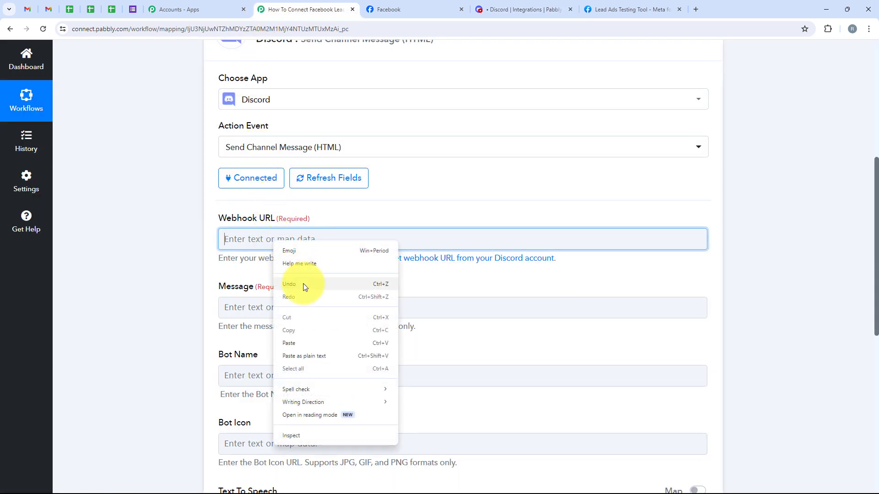
# Paste the copied Discord webhook URL into the Webhook URL field
pyautogui.click(310, 343)
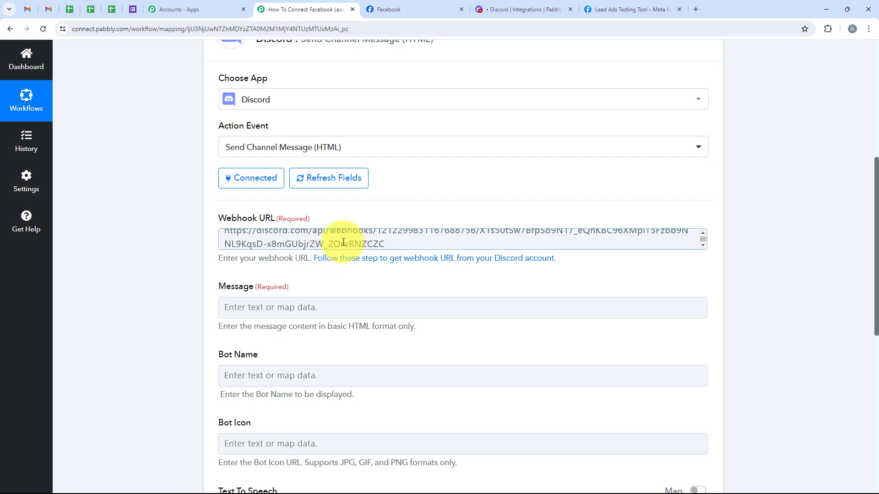
pyautogui.scroll(-3, 397, 192)
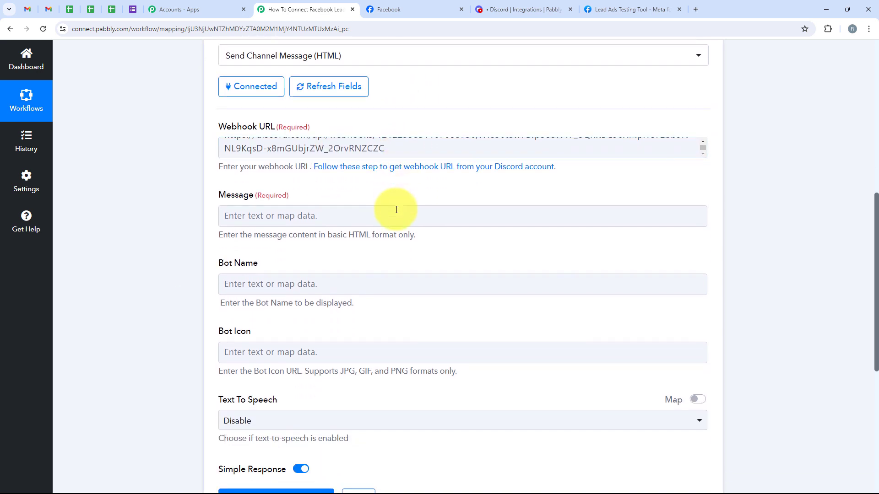
pyautogui.scroll(-1, 397, 209)
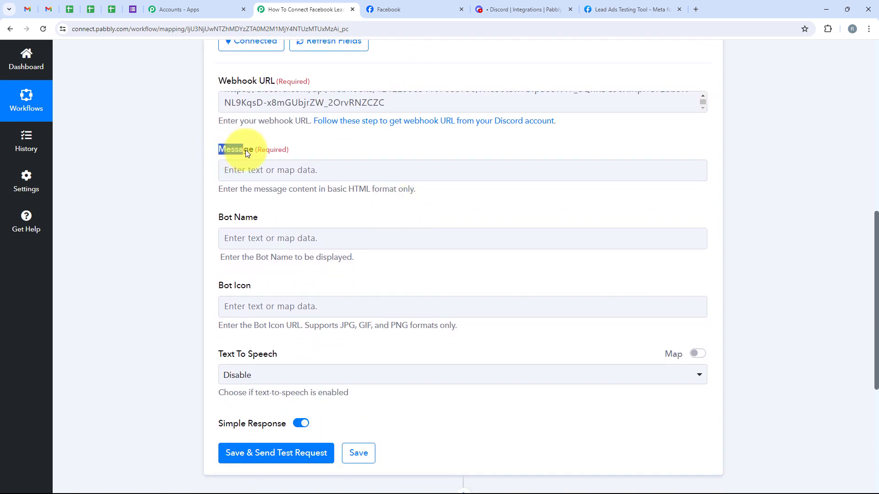
# Paste the 'Hello Team, We have received a new lead…' template into Message
pyautogui.click(253, 165)
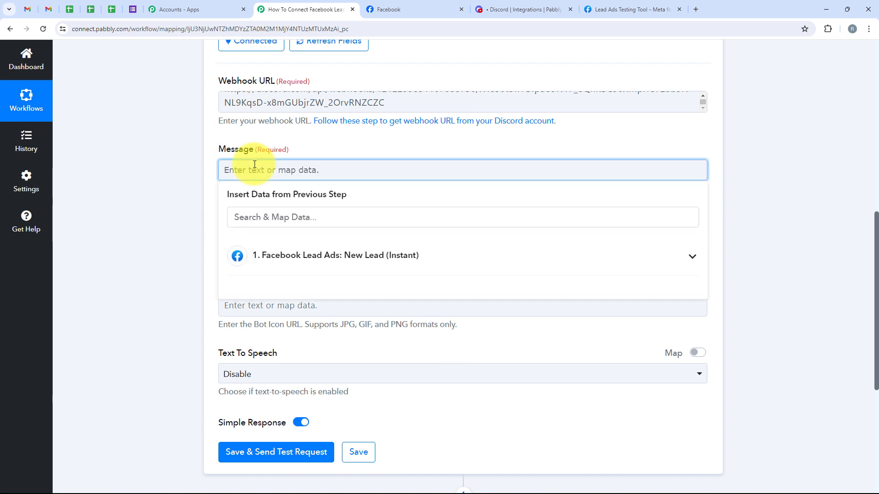
pyautogui.hotkey('ctrl', 'v')
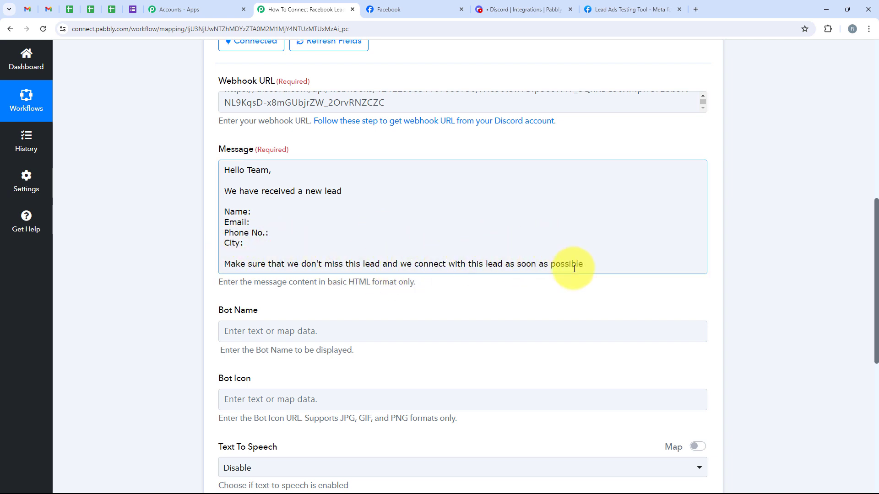
pyautogui.click(265, 213)
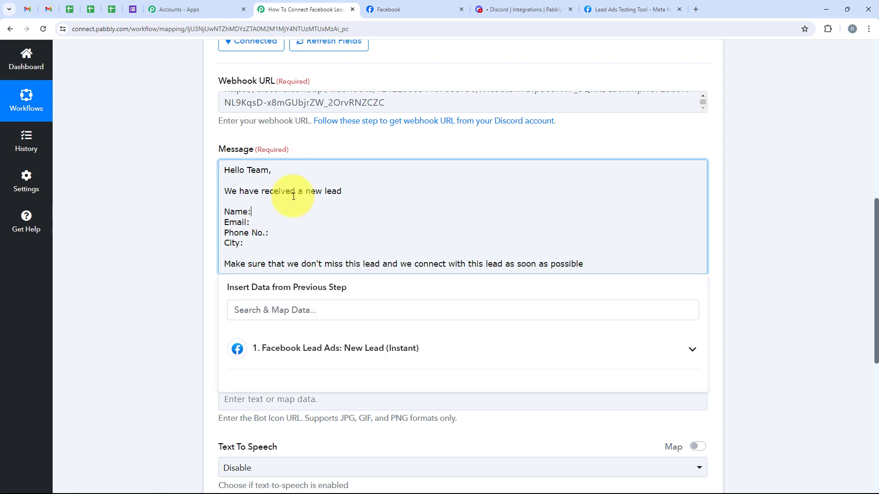
pyautogui.click(171, 237)
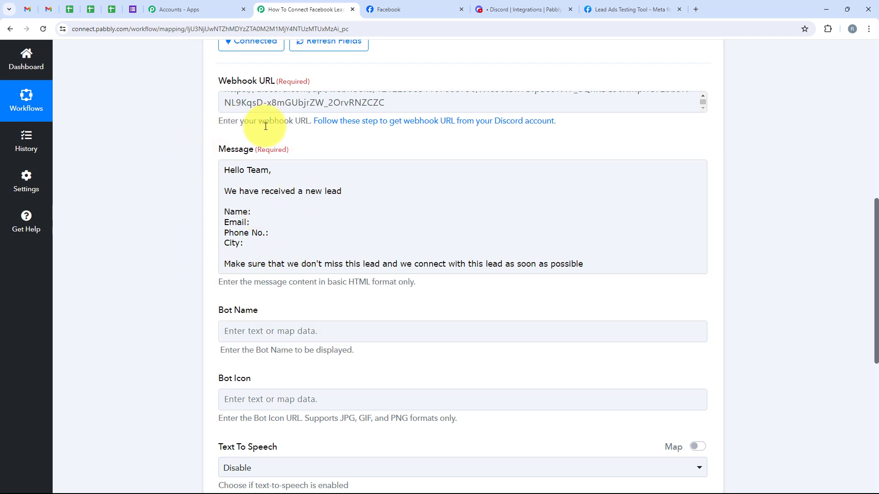
pyautogui.click(259, 212)
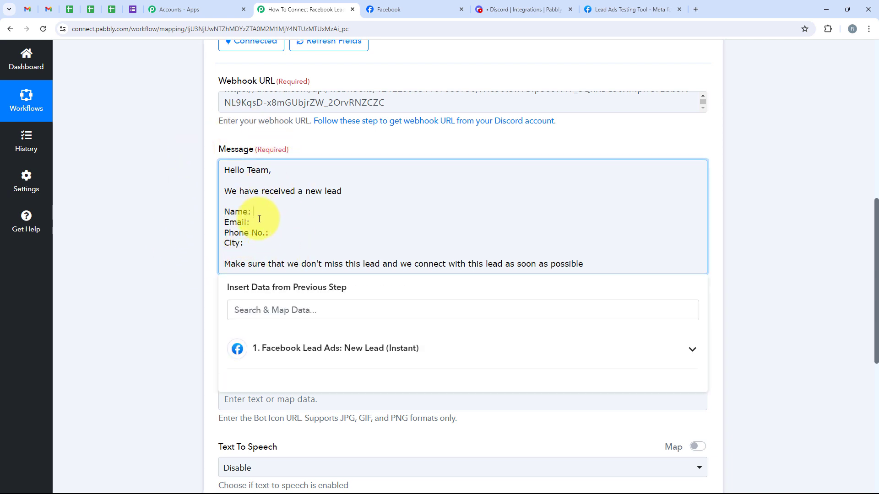
pyautogui.click(260, 222)
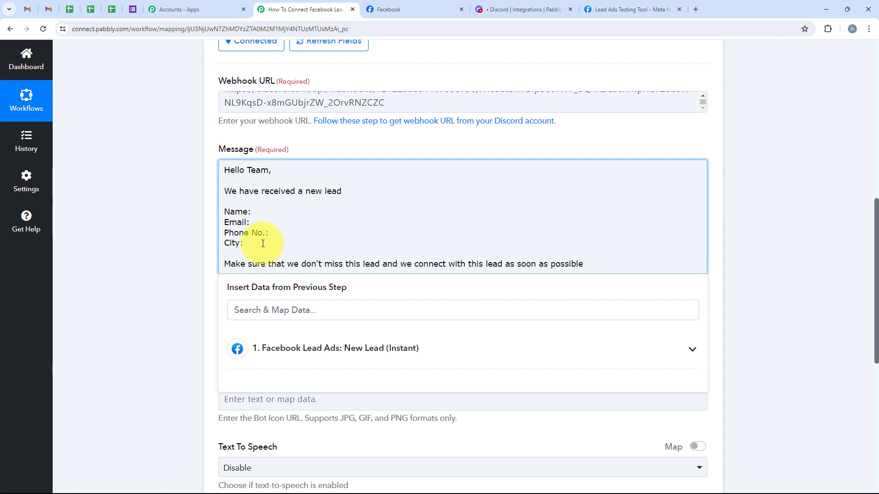
pyautogui.click(209, 241)
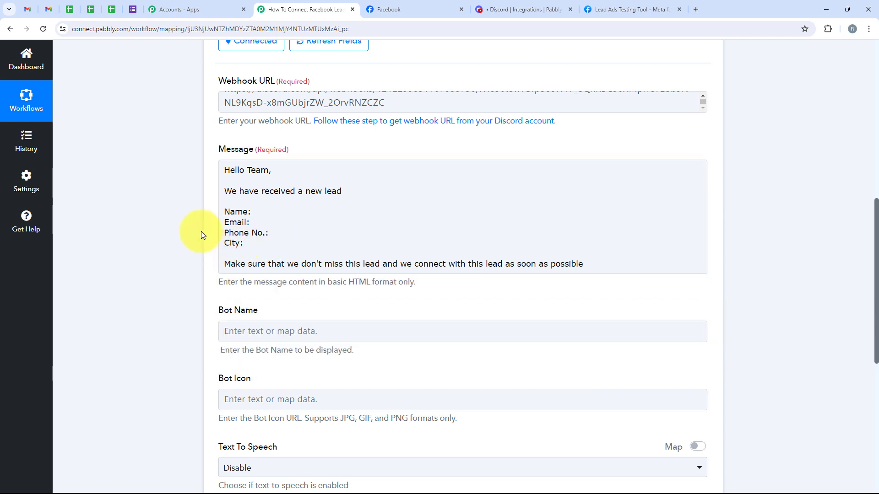
# Fill in the sample name Demo after 'Name:' in the message
pyautogui.click(259, 215)
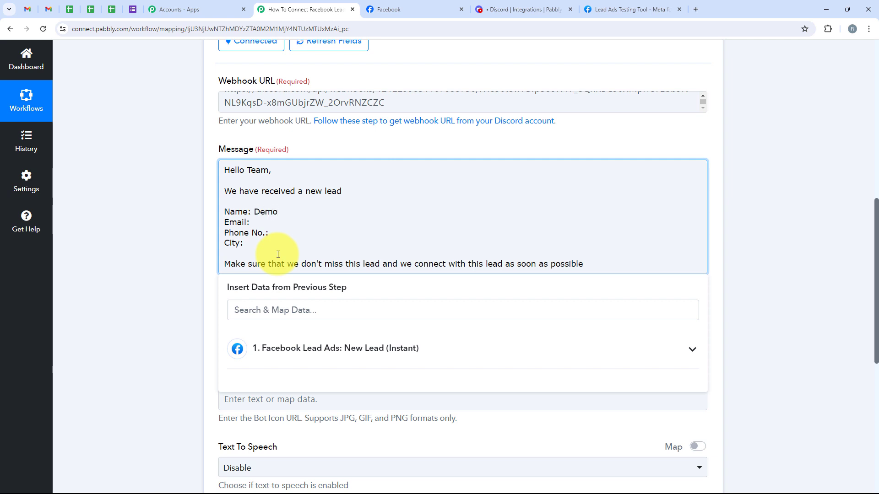
# Delete the placeholder Demo after 'Name:' in the message
pyautogui.click(280, 212)
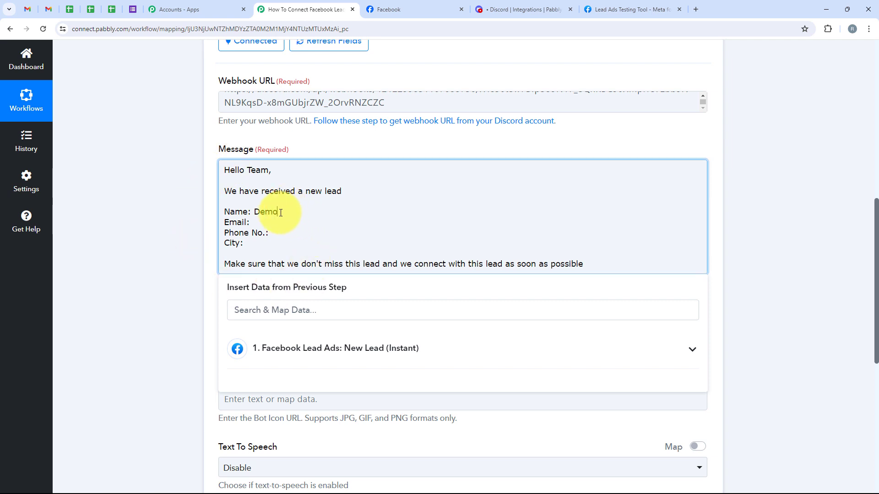
pyautogui.moveTo(280, 212); pyautogui.dragTo(261, 217)
pyautogui.press('BackSpace')
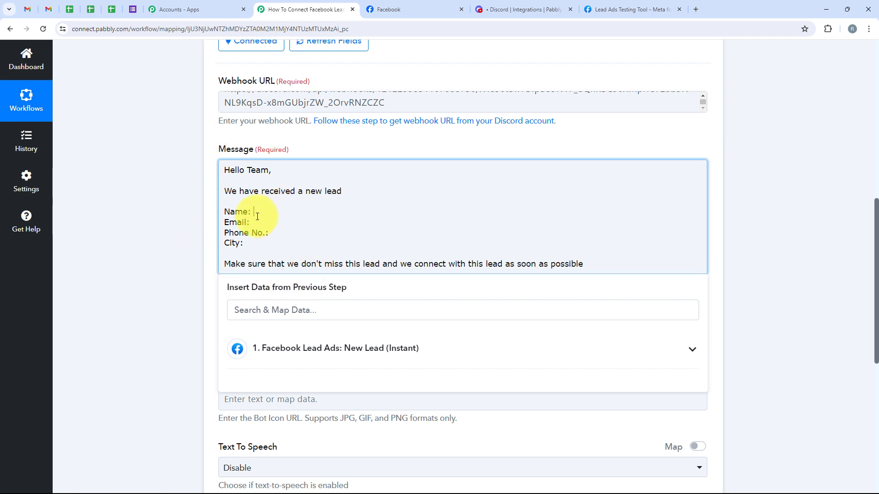
pyautogui.click(276, 360)
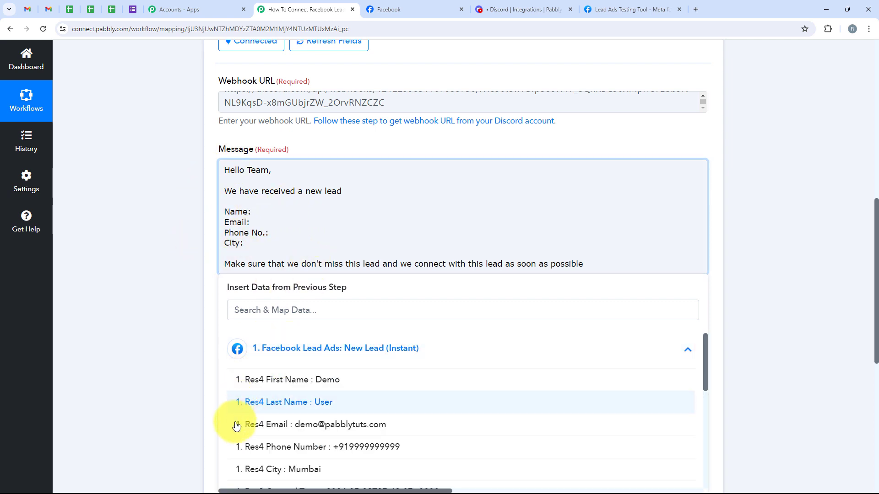
pyautogui.click(183, 341)
pyautogui.click(261, 210)
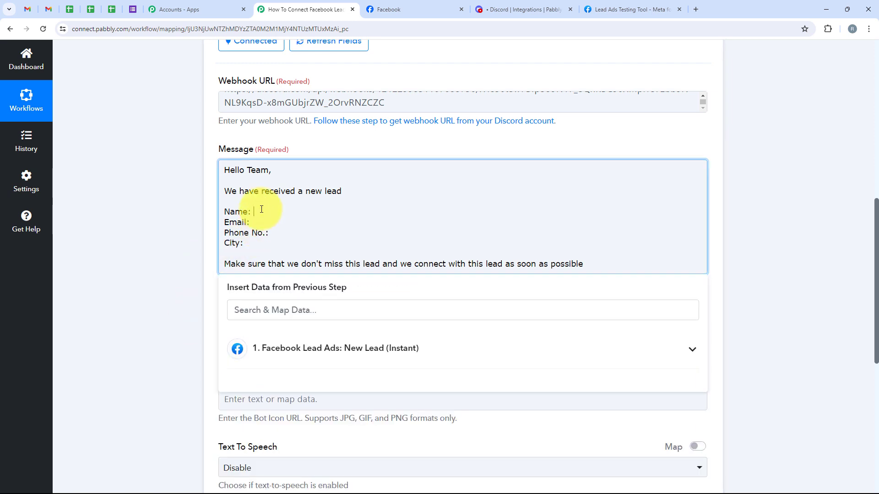
# Insert the lead's mapped First Name and Last Name after 'Name:'
pyautogui.click(289, 341)
pyautogui.click(237, 314)
pyautogui.write('Name')
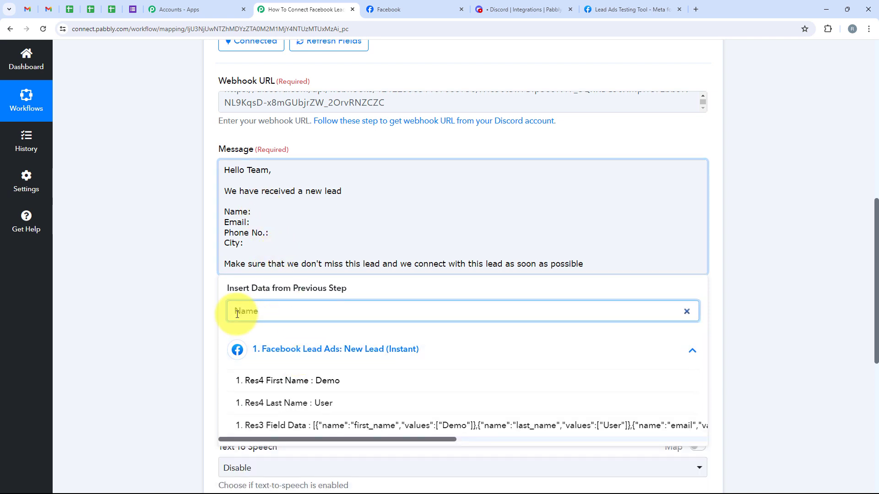
pyautogui.click(278, 390)
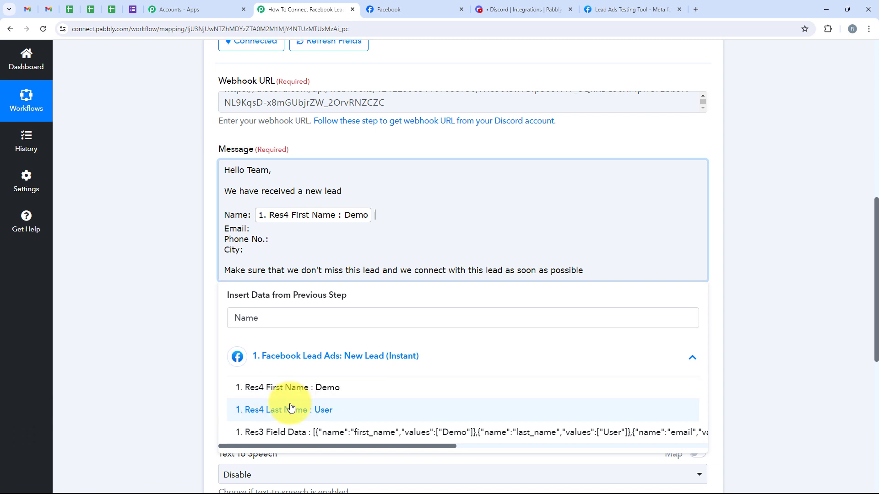
pyautogui.click(290, 407)
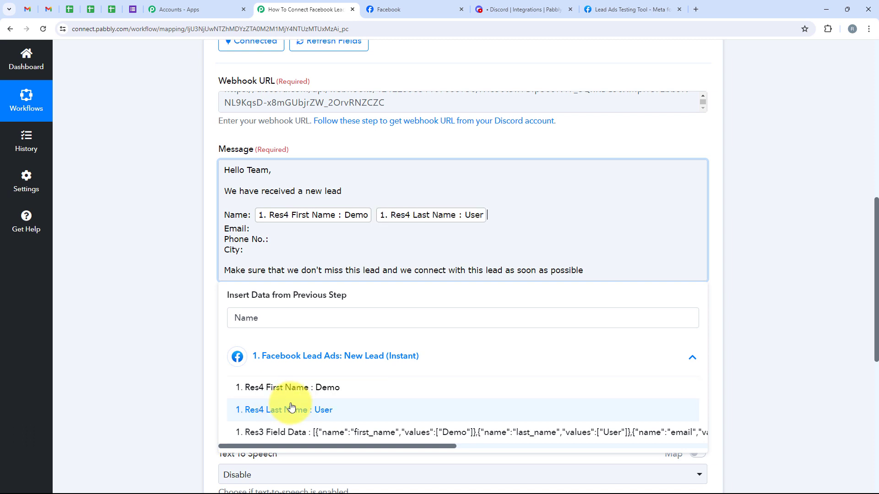
# Map the lead's Email after 'Email:' and Phone Number after 'Phone No.:'
pyautogui.doubleClick(256, 321)
pyautogui.click(280, 353)
pyautogui.click(264, 319)
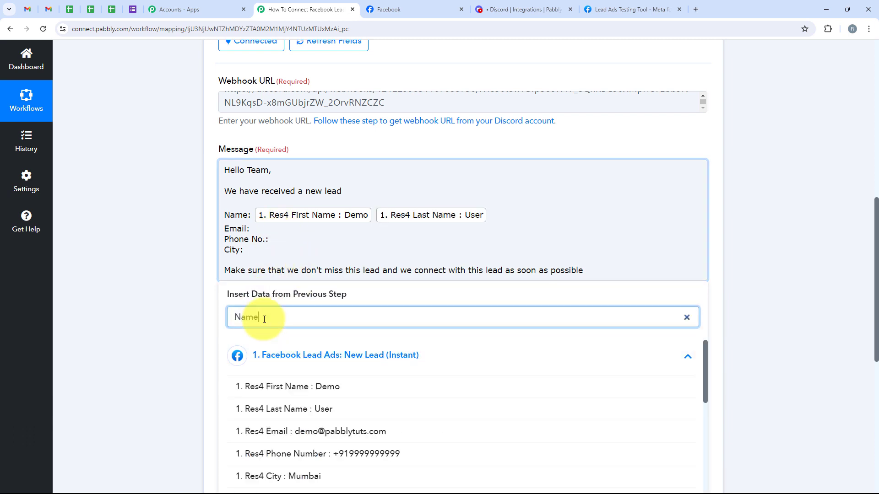
pyautogui.doubleClick(264, 319)
pyautogui.write('Email')
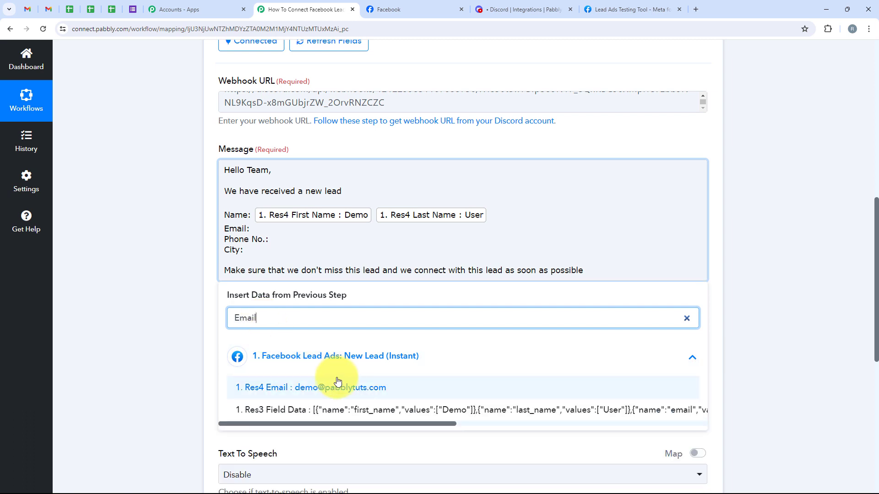
pyautogui.click(339, 387)
pyautogui.click(274, 246)
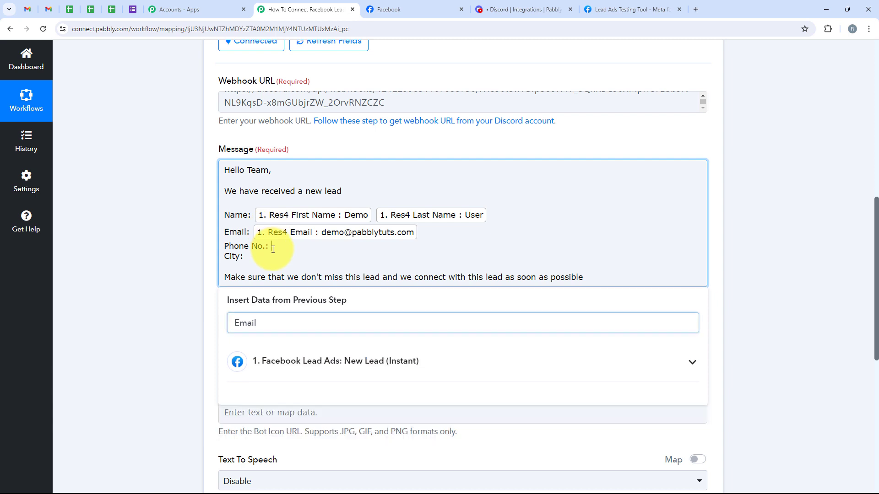
pyautogui.click(262, 324)
pyautogui.doubleClick(262, 324)
pyautogui.write('Phone')
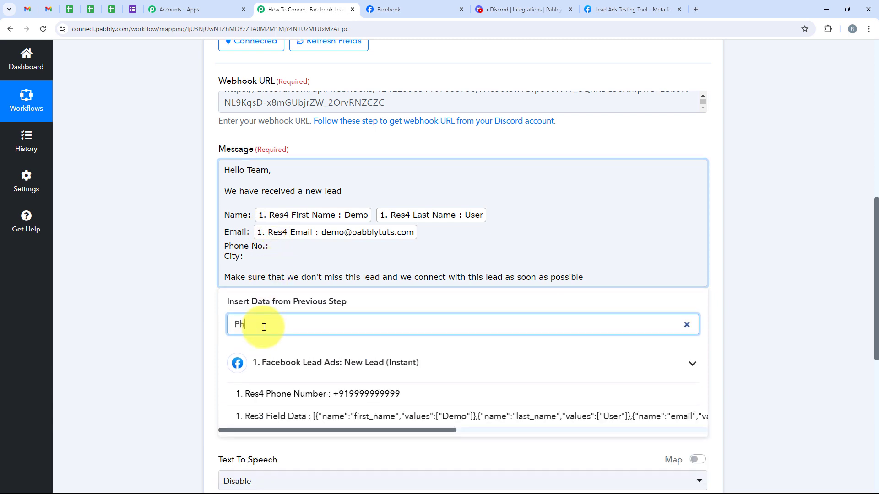
pyautogui.click(302, 404)
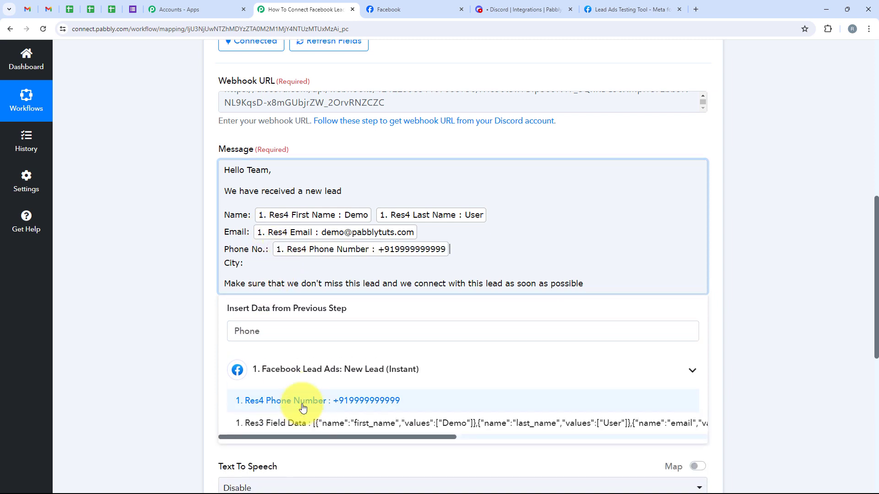
# Map the lead's City field after 'City:'
pyautogui.doubleClick(262, 328)
pyautogui.write('City')
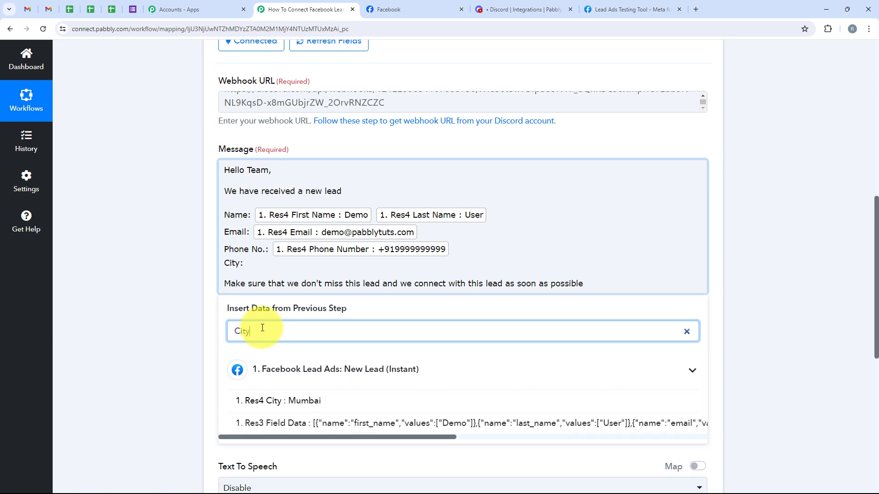
pyautogui.click(250, 401)
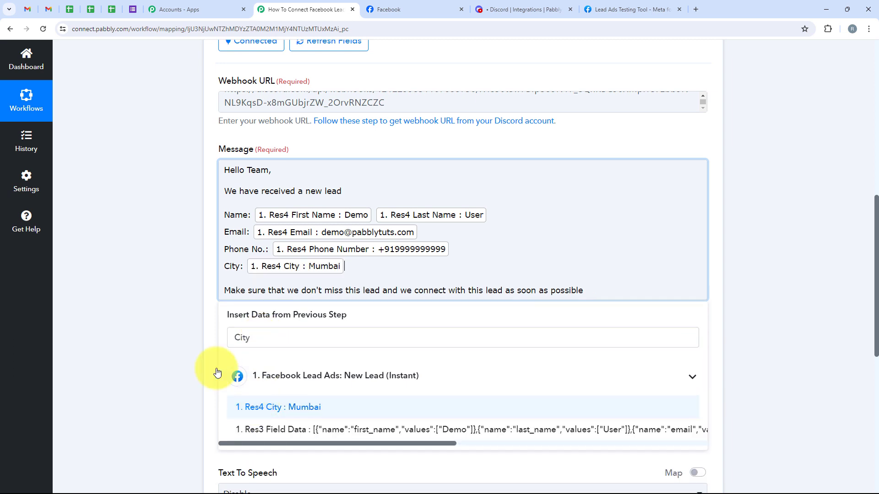
pyautogui.click(131, 320)
pyautogui.scroll(-4, 210, 298)
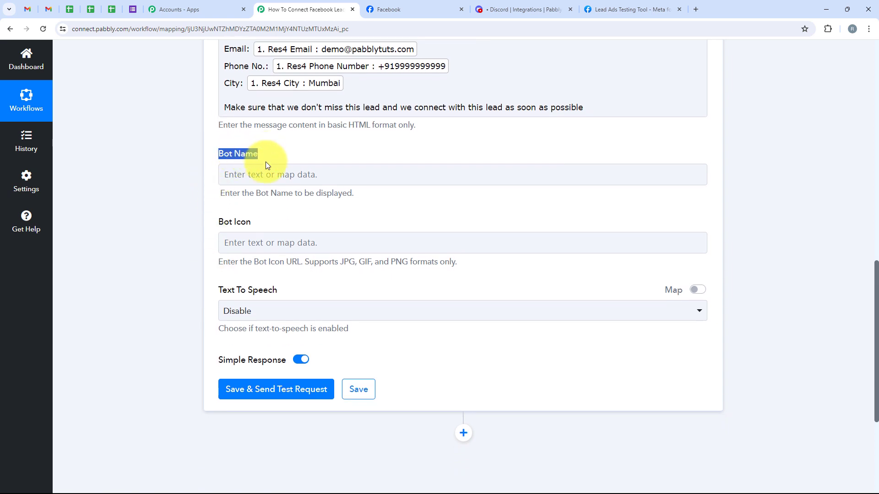
# Set the bot name to 'New Facebook Lead' and paste the bot icon image URL
pyautogui.click(269, 173)
pyautogui.write('New Facebook Lead')
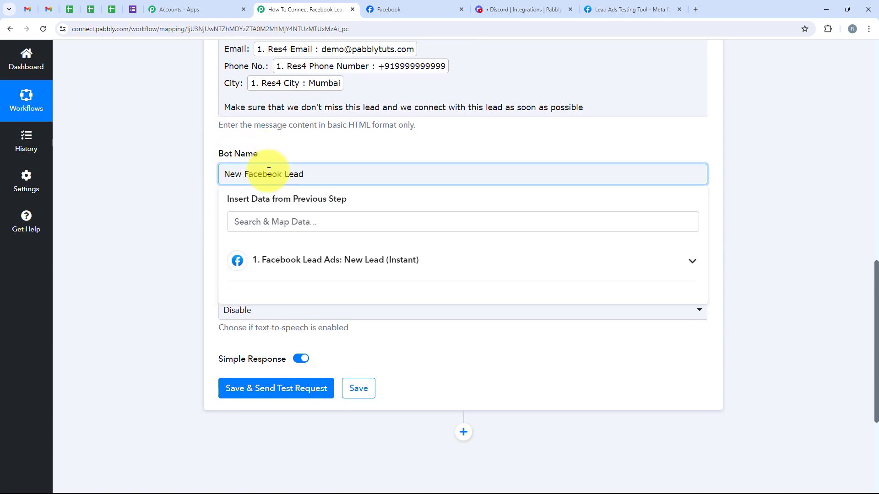
pyautogui.click(101, 180)
pyautogui.scroll(-1, 160, 183)
pyautogui.click(227, 196)
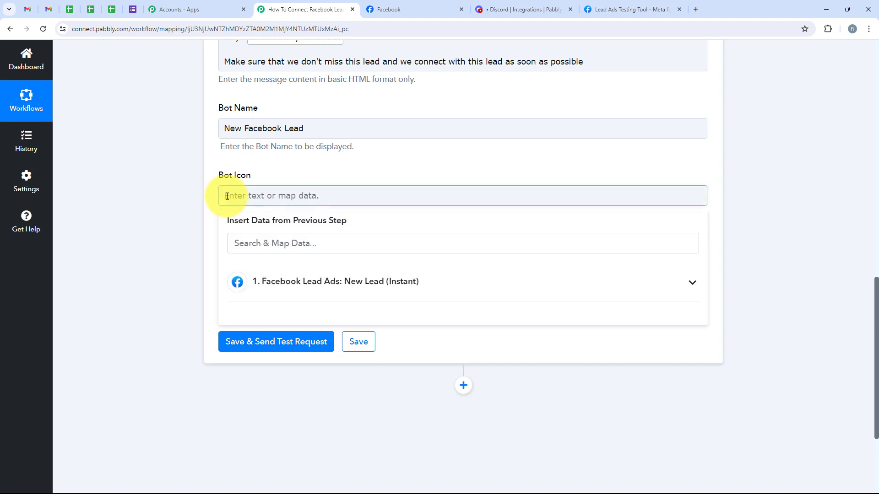
pyautogui.write('https://banner2.cleanpng.com/20180811/gzw/kisspng-computer-icons-clip-art-online-chat-internet-bot-s-robot-face-icon-free-of-78-free-vector-emoji-5b6f90c41a65b1.5742319215340382121081.jpg')
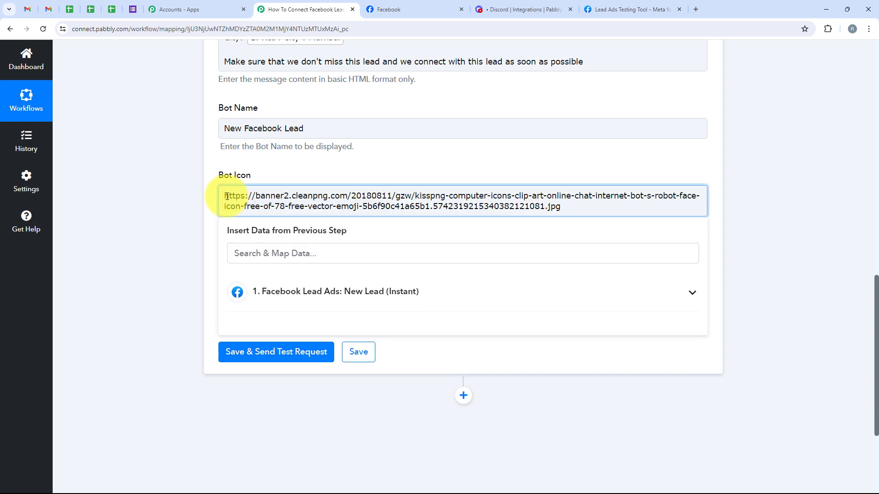
pyautogui.click(185, 190)
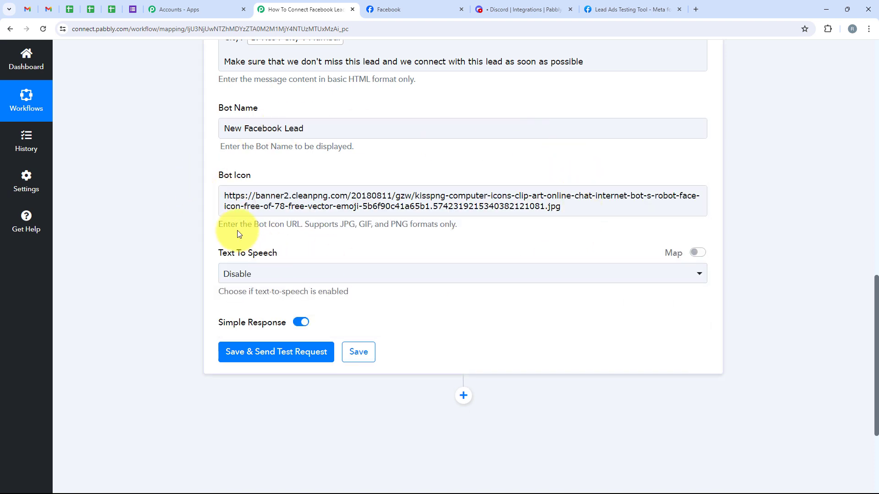
pyautogui.click(234, 197)
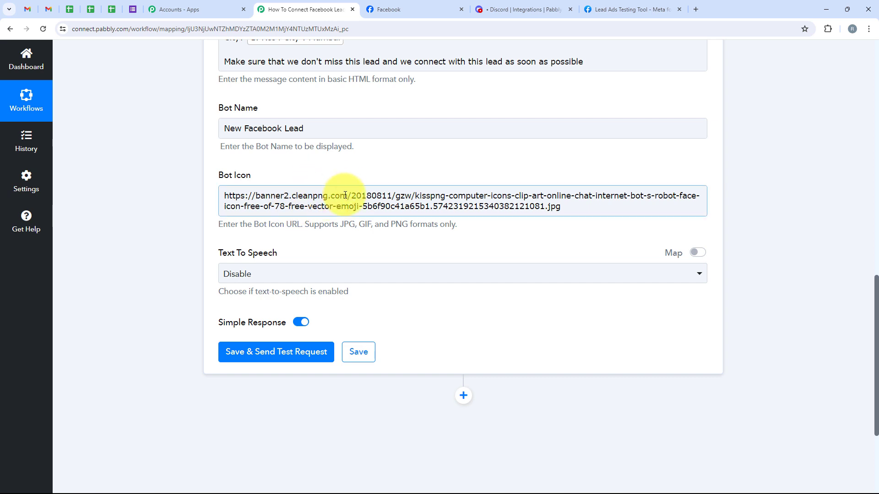
pyautogui.click(218, 241)
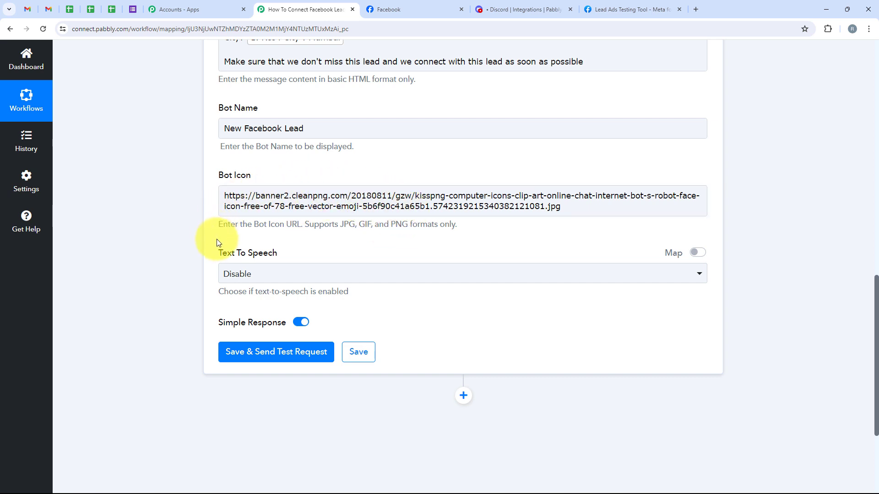
pyautogui.scroll(-1, 197, 215)
# Save and send the test request, getting status 204, then view #new-leads in Discord
pyautogui.click(227, 140)
pyautogui.scroll(-2, 275, 153)
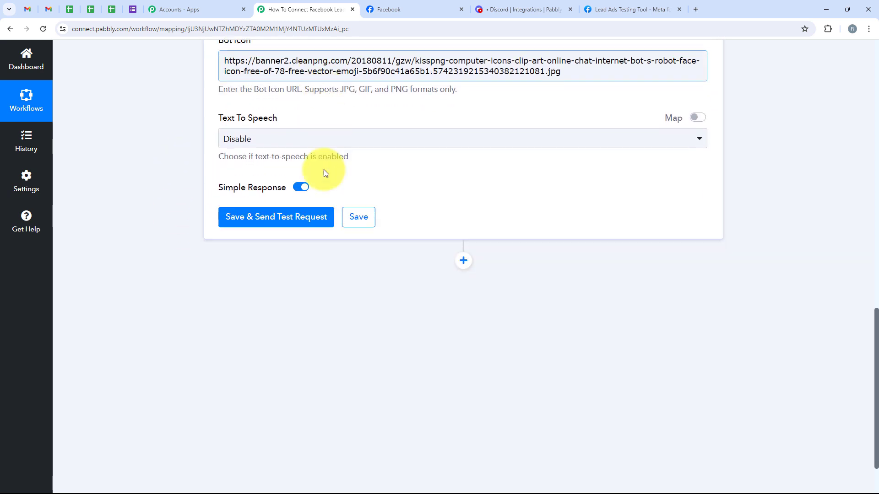
pyautogui.scroll(-1, 320, 184)
pyautogui.click(307, 203)
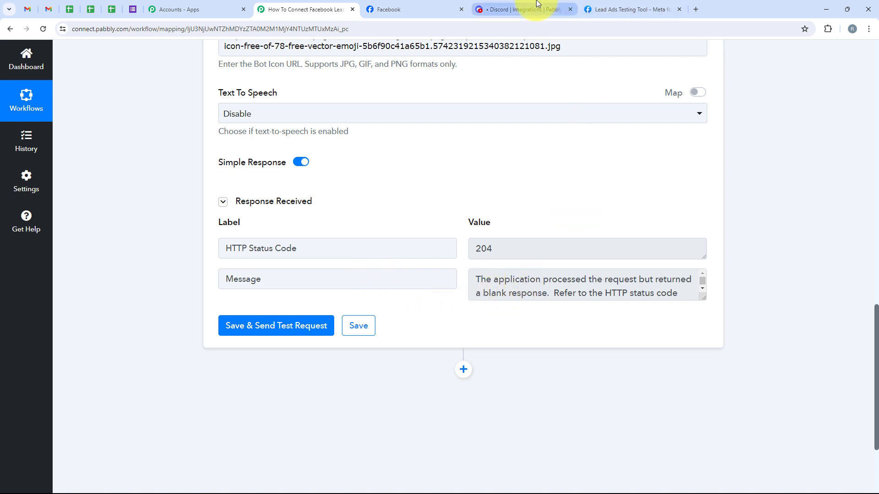
pyautogui.click(522, 9)
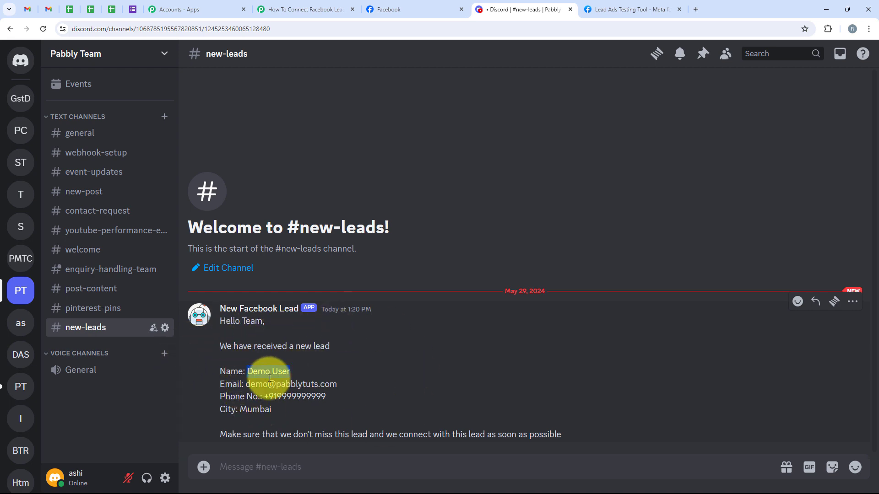
# Check the Demo User lead's email and city Mumbai in the Discord message
pyautogui.moveTo(242, 384); pyautogui.dragTo(326, 385)
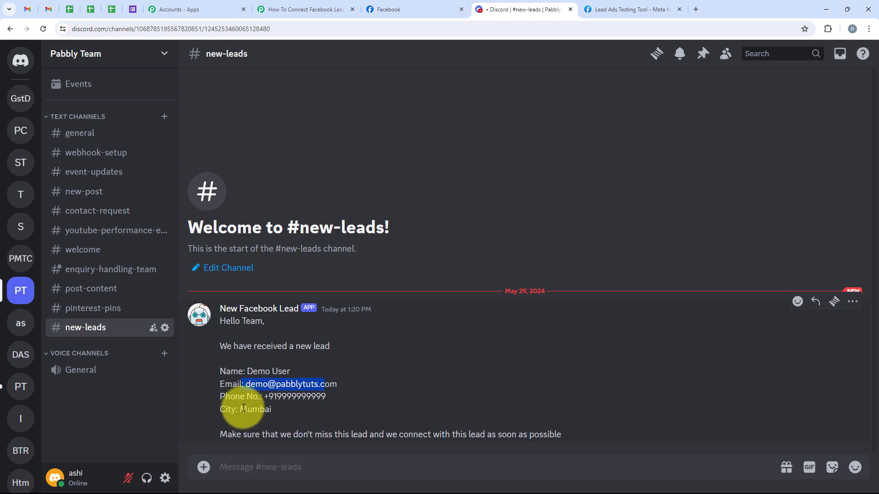
pyautogui.moveTo(241, 411); pyautogui.dragTo(275, 411)
pyautogui.click(385, 414)
# Collapse the workflow's Discord action and switch to the Lead Ads Testing Tool
pyautogui.click(341, 9)
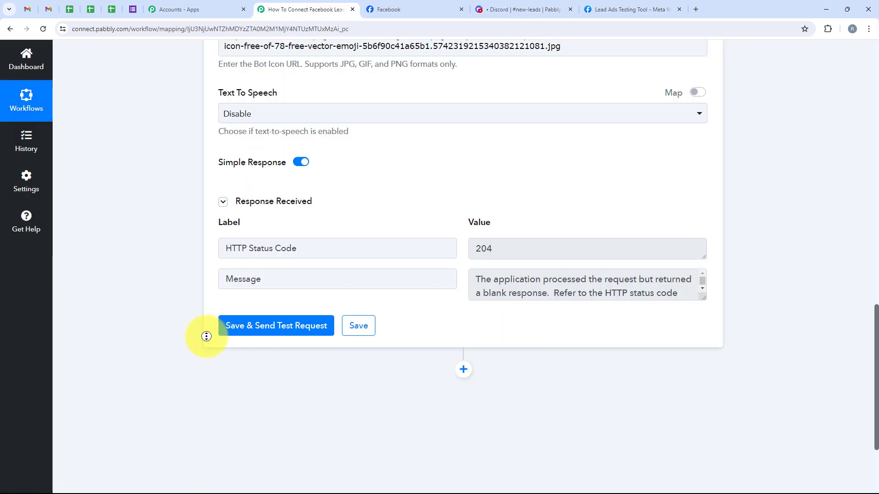
pyautogui.scroll(15, 206, 321)
pyautogui.click(387, 330)
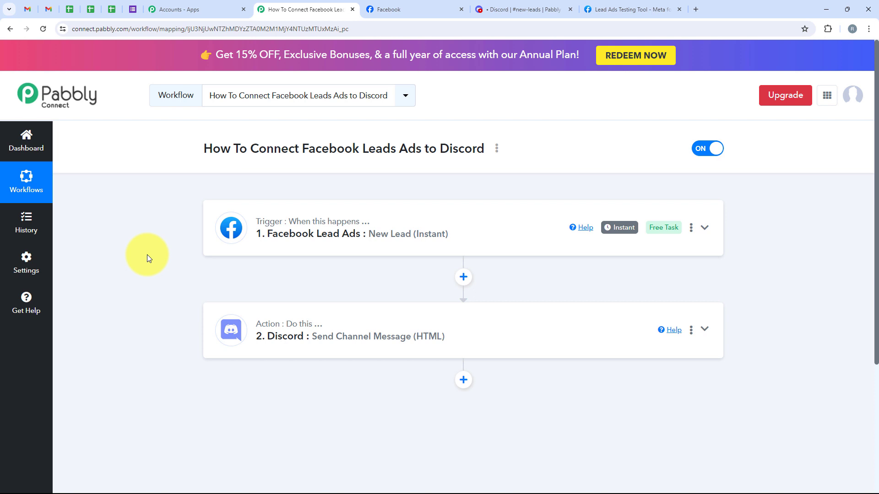
pyautogui.click(618, 8)
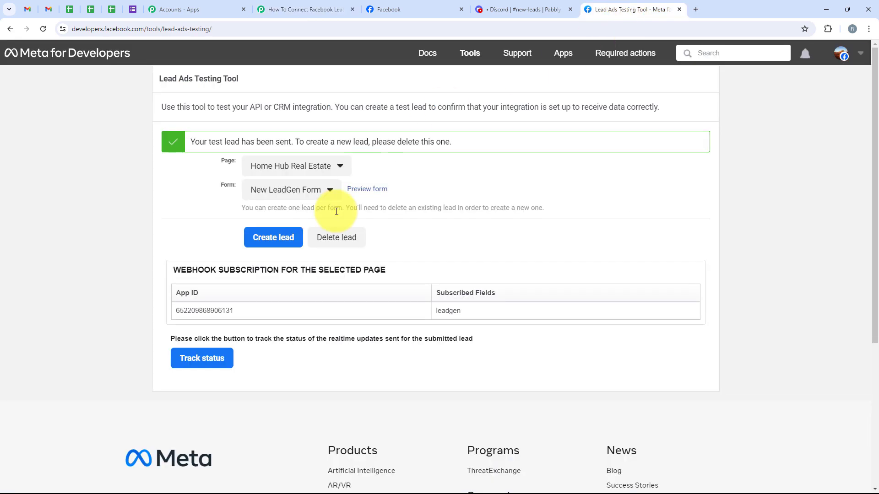
# Delete the old test lead, reload, choose Home Hub Real Estate and New LeadGen Form, and preview
pyautogui.click(344, 233)
pyautogui.click(41, 33)
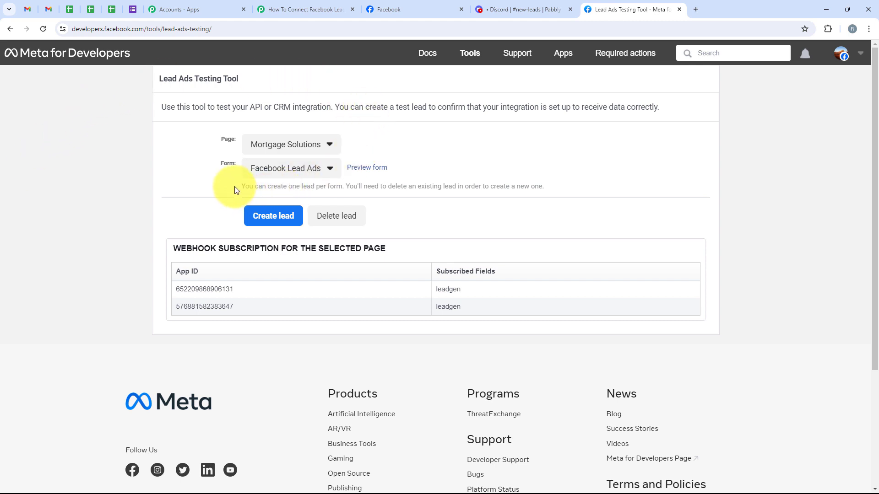
pyautogui.click(270, 145)
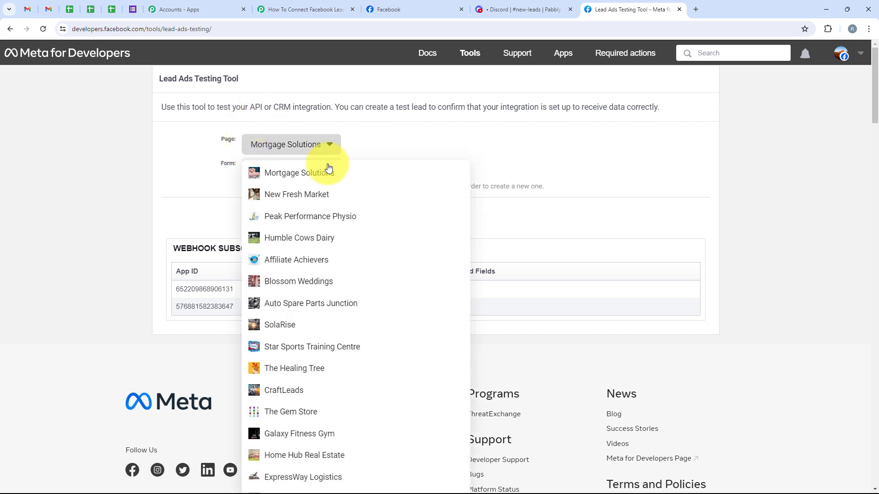
pyautogui.click(326, 455)
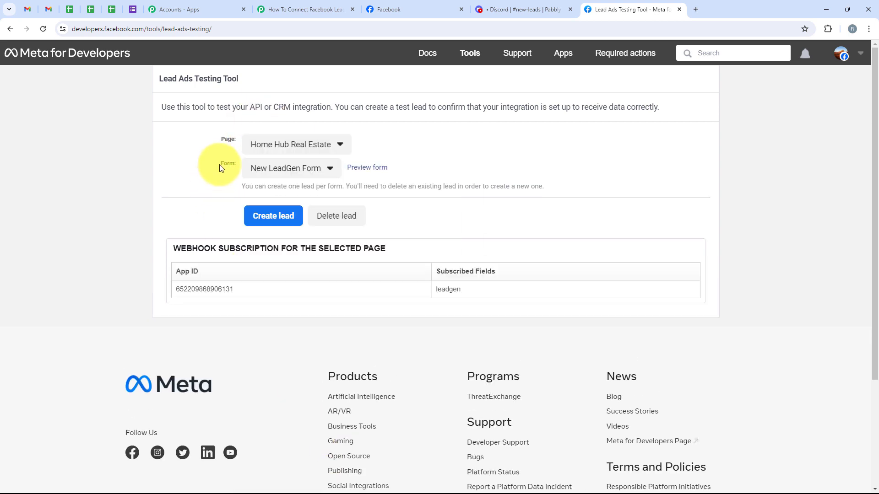
pyautogui.click(279, 169)
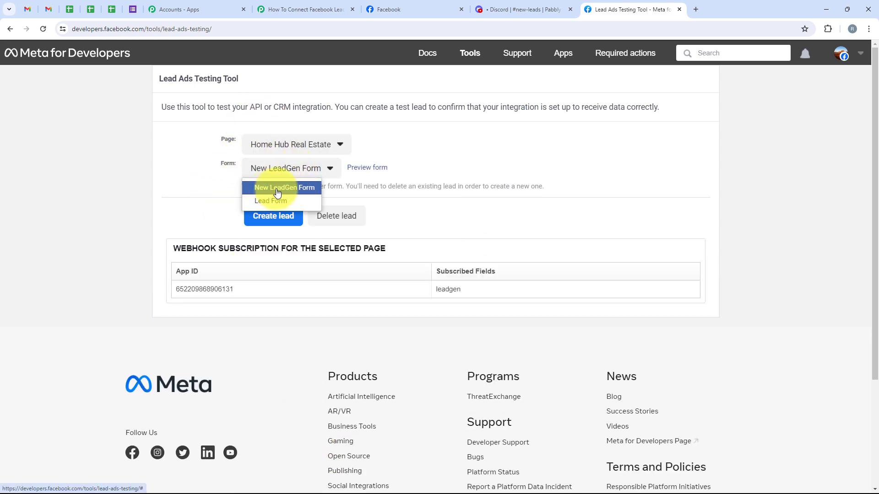
pyautogui.click(294, 188)
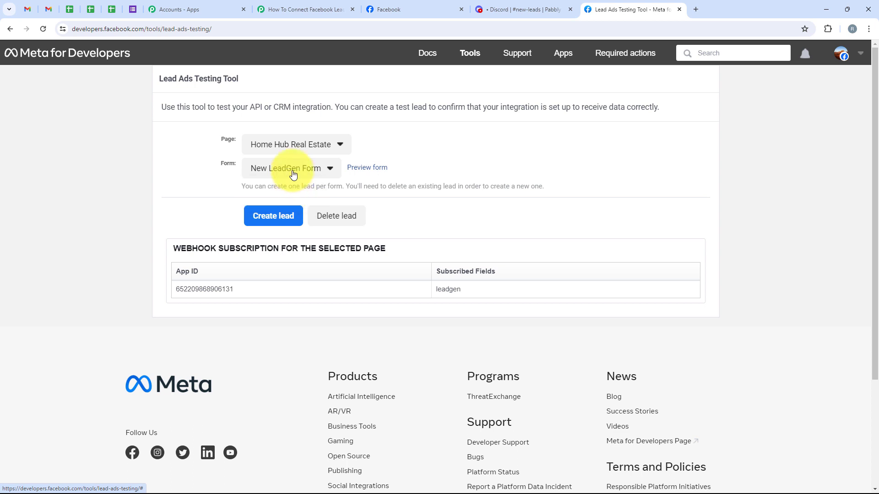
pyautogui.click(357, 169)
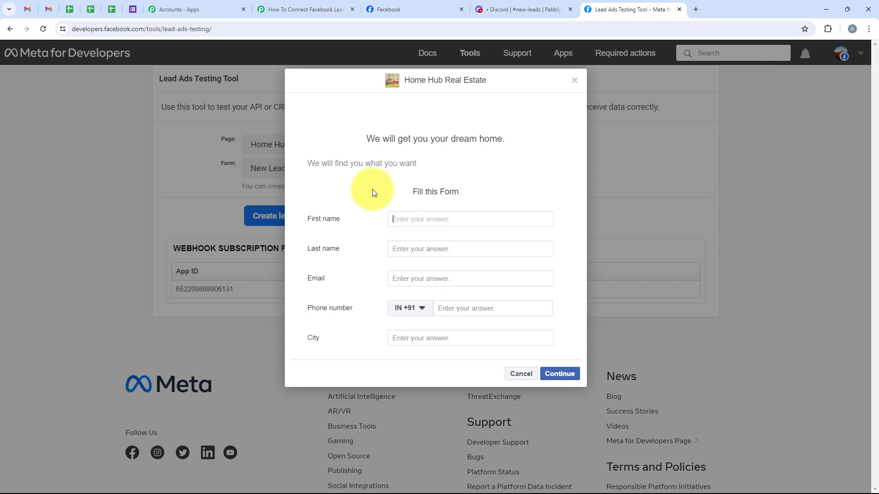
# Fill the lead form with name Test User, a phone number and city Bhopal
pyautogui.write('Test')
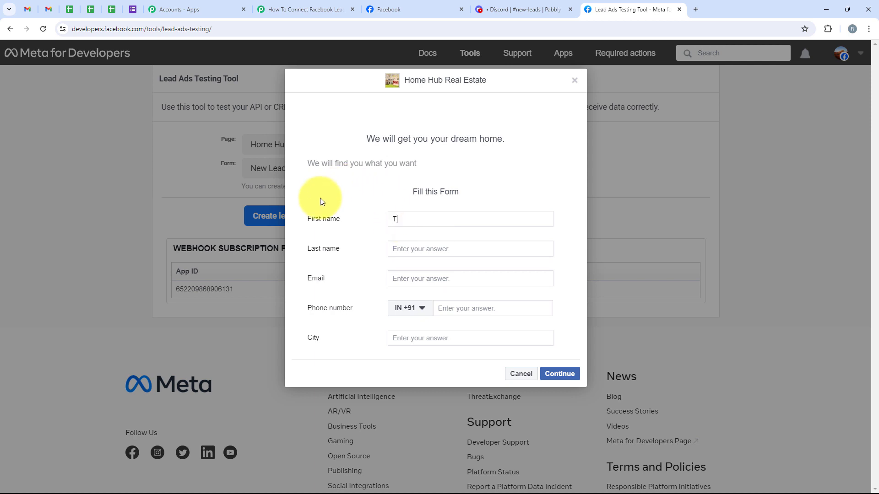
pyautogui.click(418, 249)
pyautogui.write('U')
pyautogui.click(403, 277)
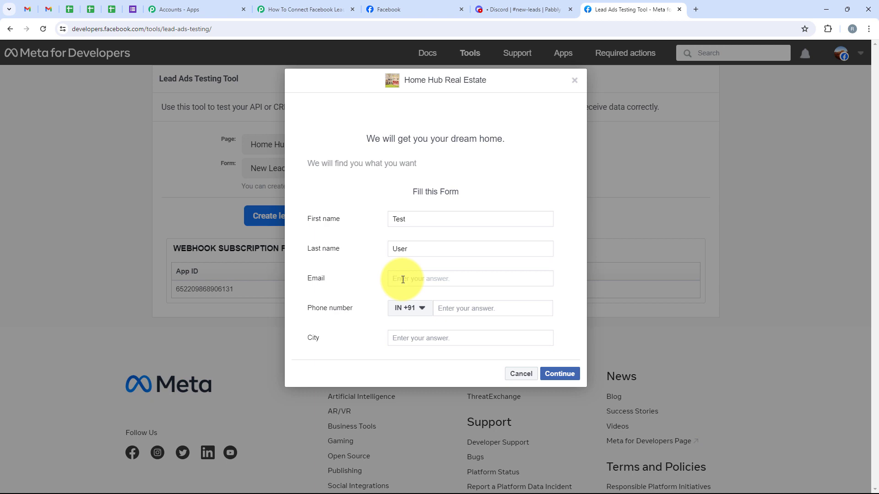
pyautogui.click(455, 308)
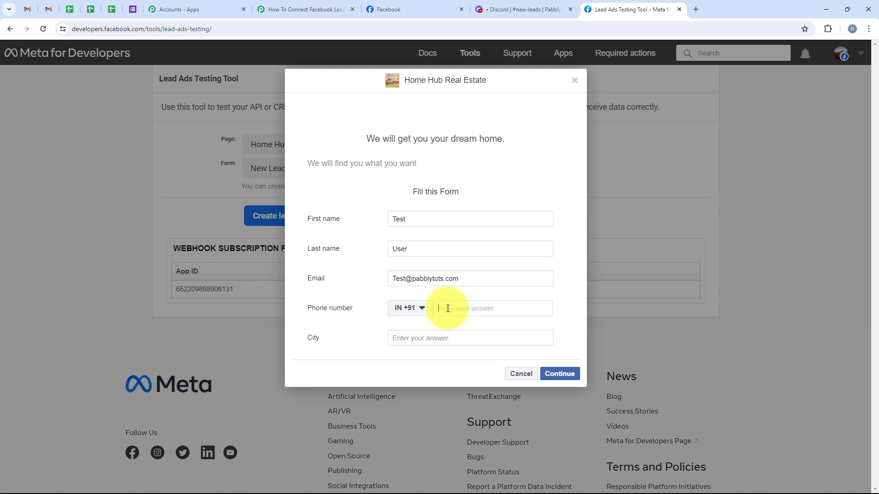
pyautogui.write('77777 77777')
pyautogui.click(456, 337)
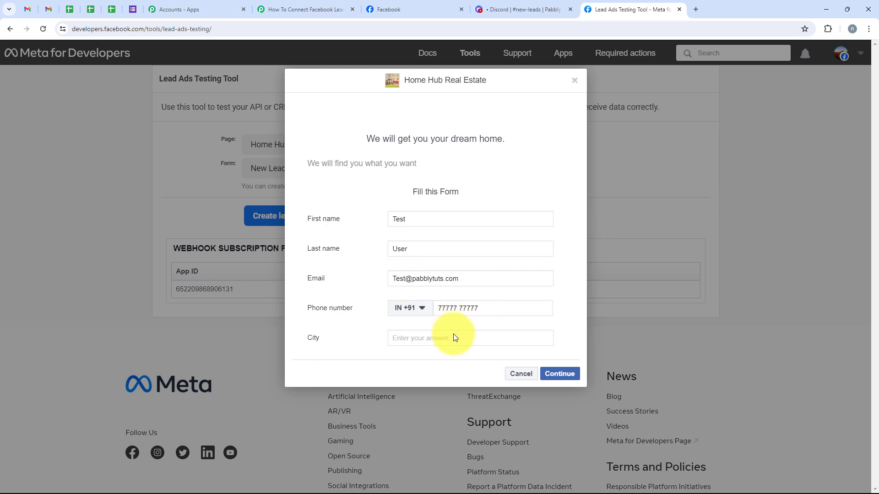
pyautogui.write('Bh')
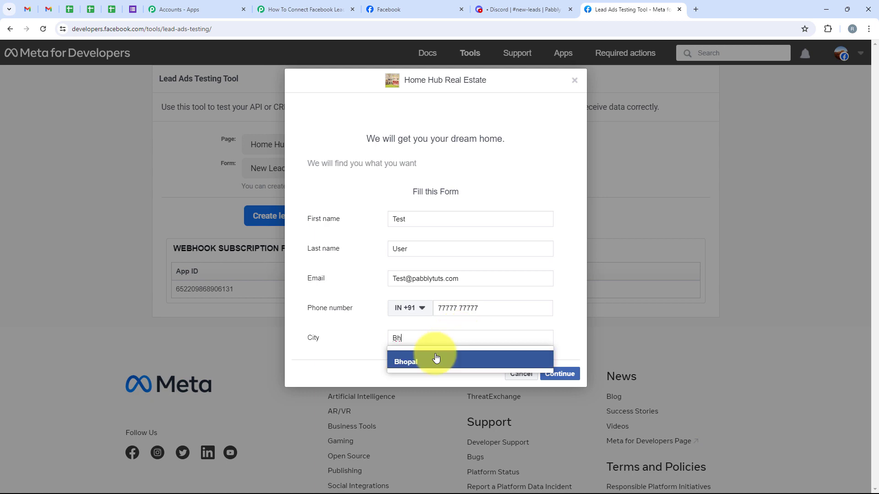
pyautogui.click(384, 361)
# Continue, submit the test lead, and switch to Discord's #new-leads
pyautogui.click(560, 373)
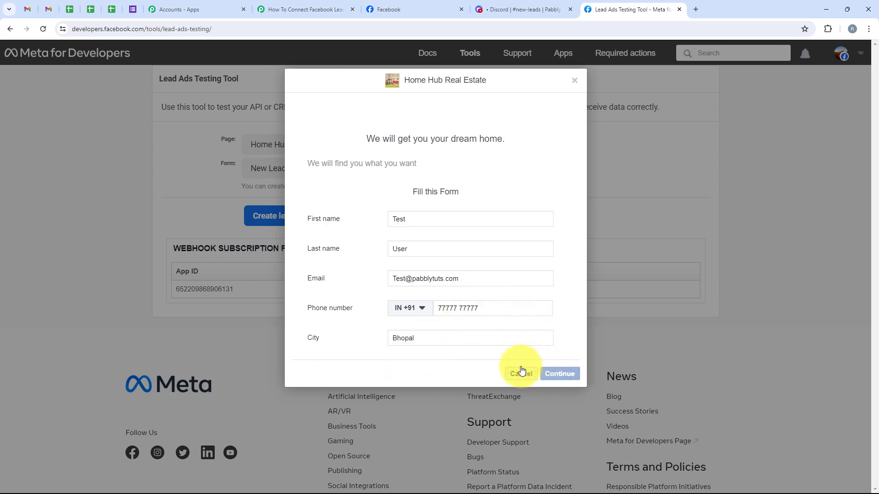
pyautogui.click(554, 224)
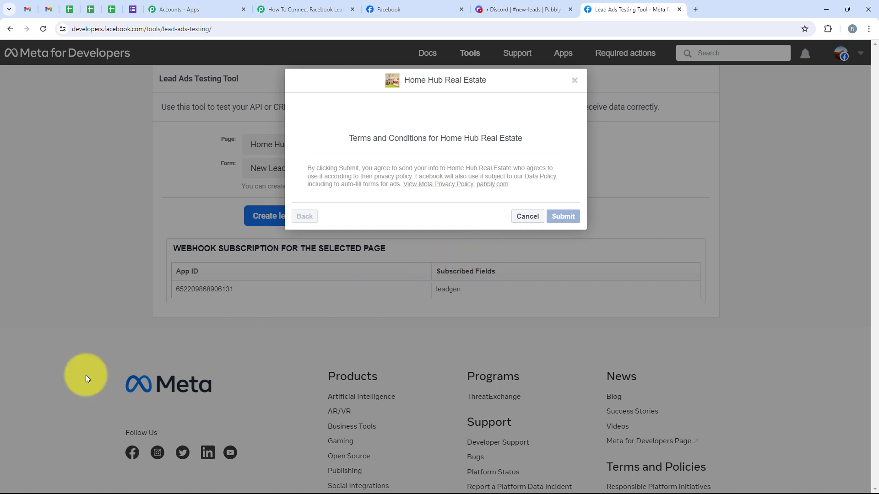
pyautogui.moveTo(190, 143); pyautogui.dragTo(293, 144)
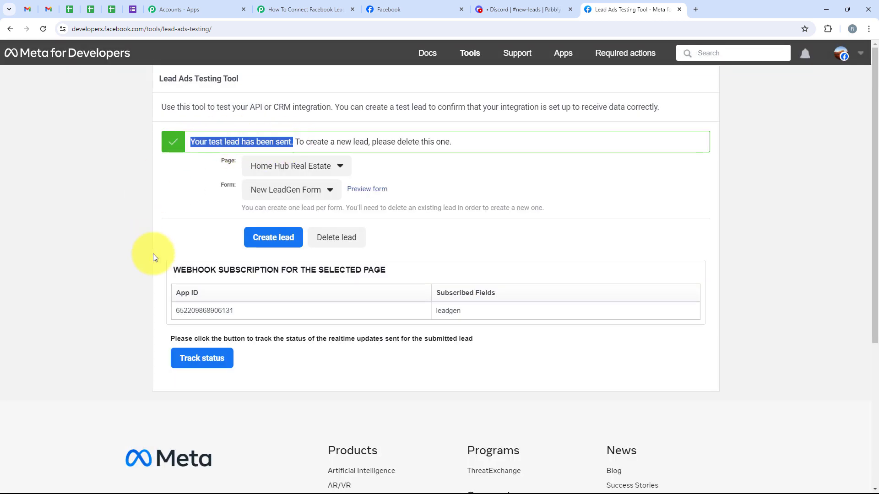
pyautogui.click(184, 190)
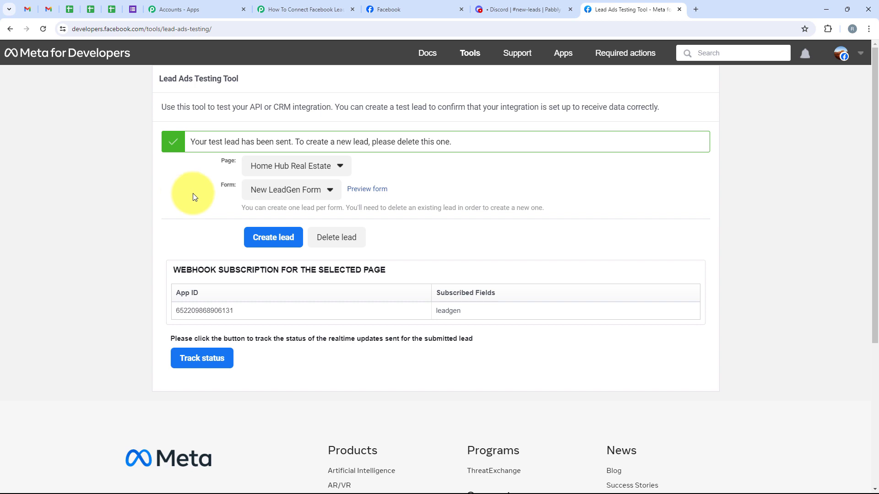
pyautogui.click(494, 9)
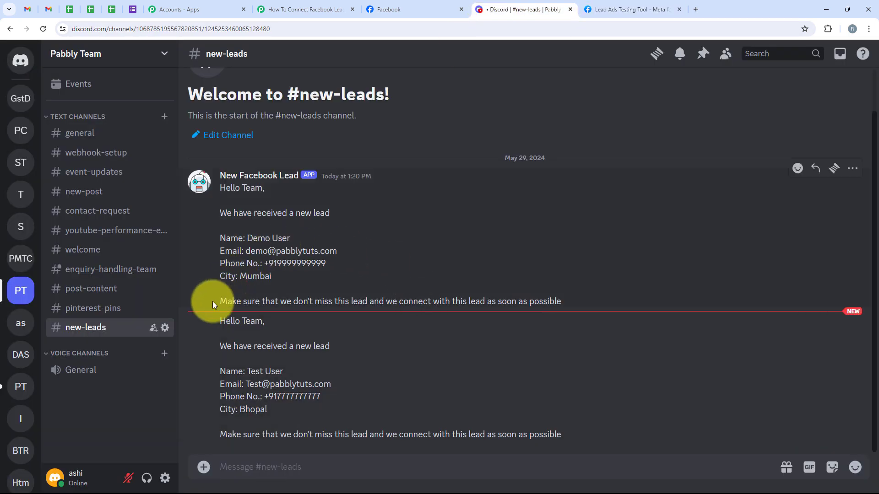
# Check the new lead message's greeting, name and city Bhopal, then return to Pabbly
pyautogui.moveTo(220, 320); pyautogui.dragTo(262, 331)
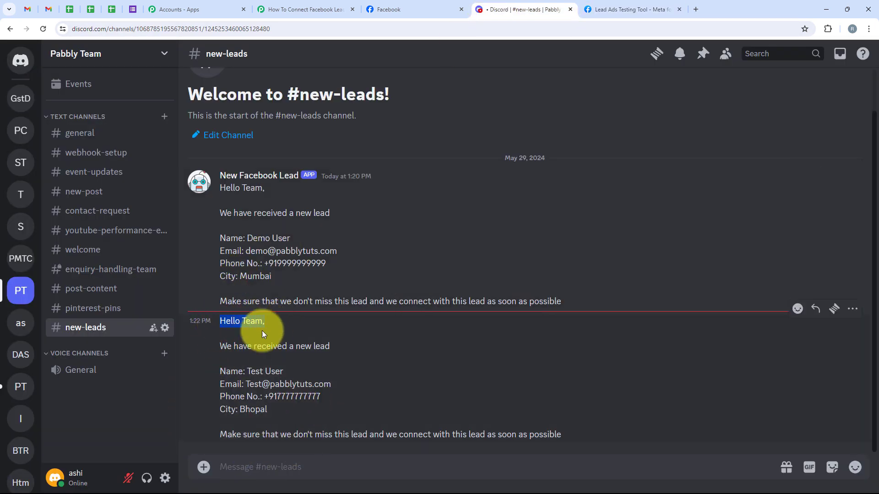
pyautogui.moveTo(246, 371); pyautogui.dragTo(352, 379)
pyautogui.click(264, 400)
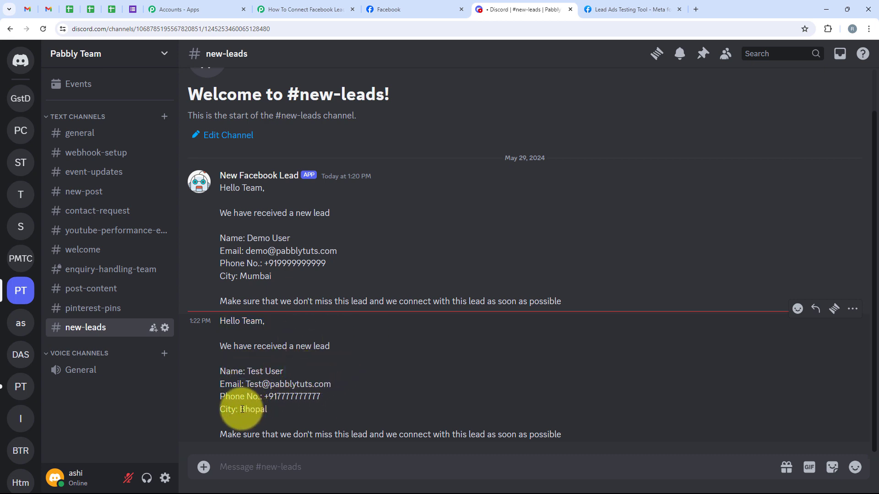
pyautogui.moveTo(243, 409); pyautogui.dragTo(282, 408)
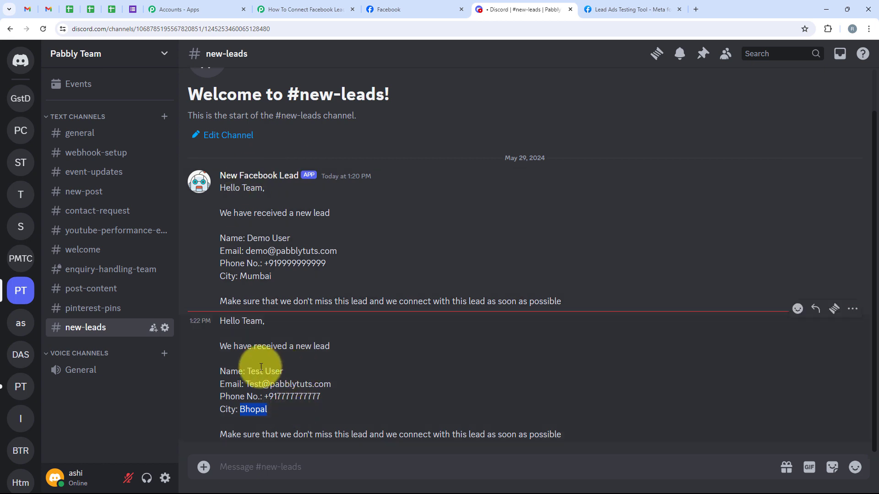
pyautogui.click(289, 9)
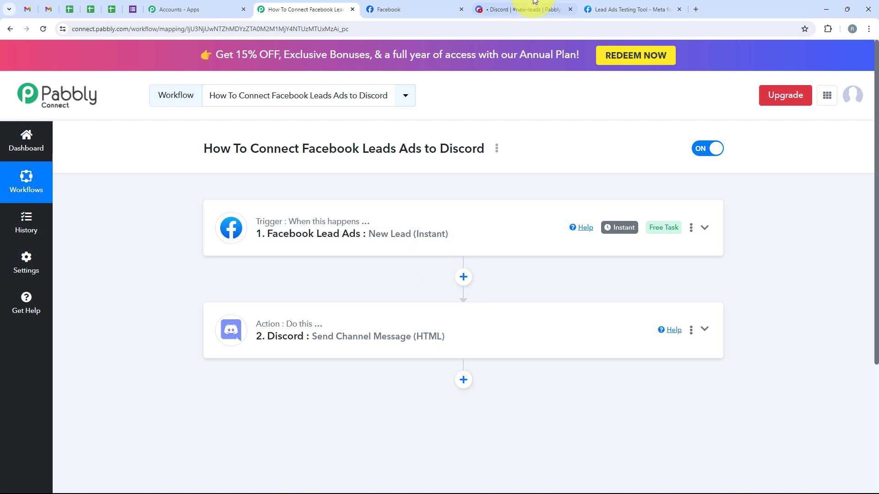
pyautogui.click(503, 9)
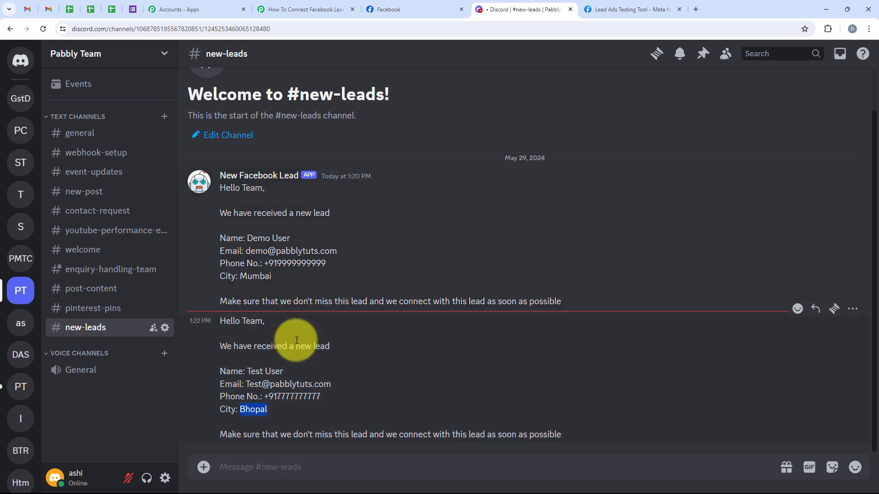
pyautogui.click(456, 206)
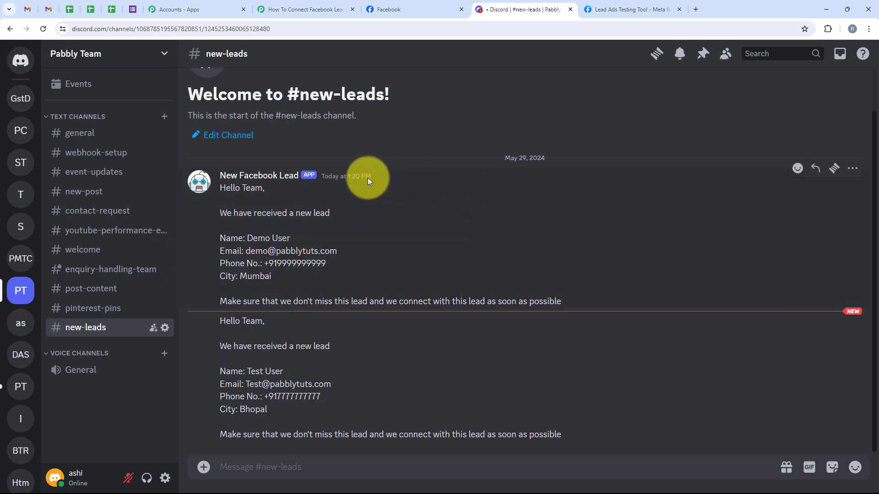
pyautogui.click(302, 8)
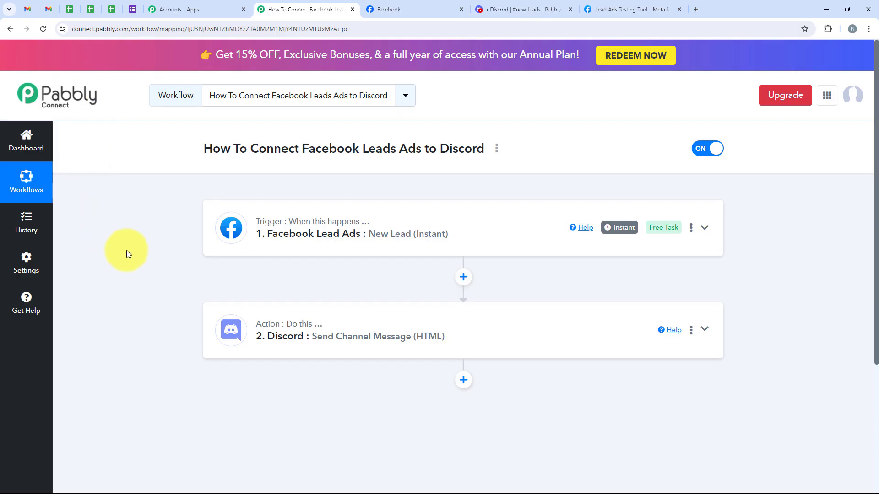